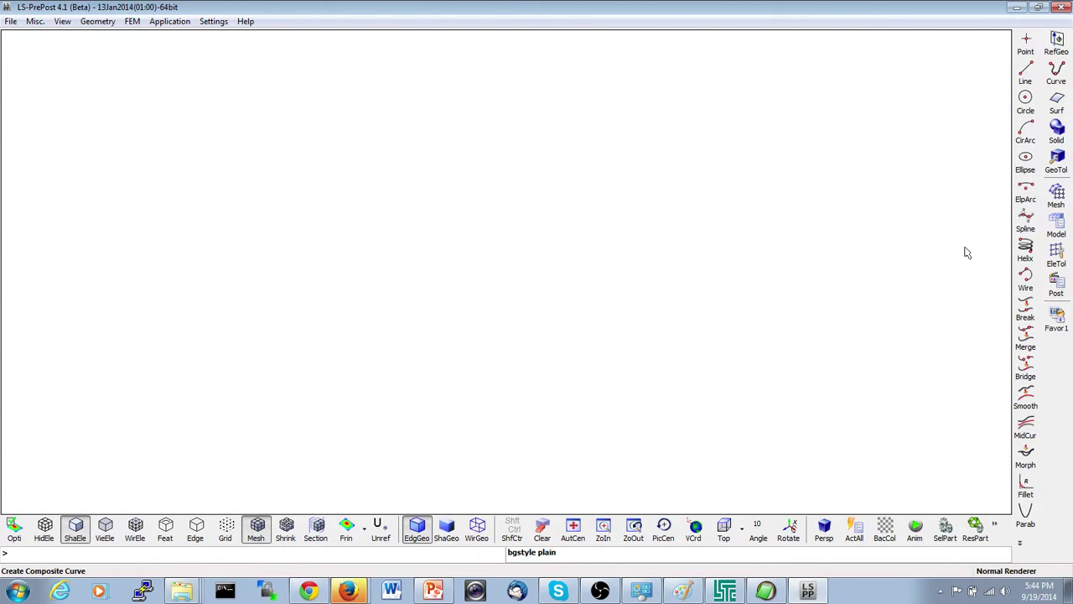
Step: In the 2D mesh sketchboard, create corner points (0,0), (15,0), (15,10) and (0,10)
left_click(1057, 201)
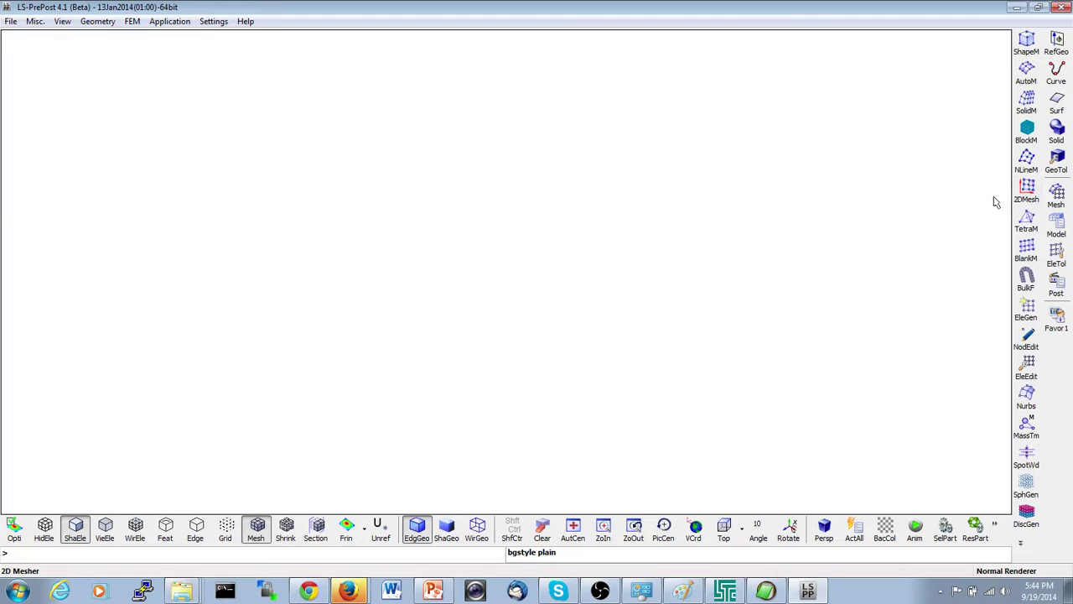
left_click(1021, 196)
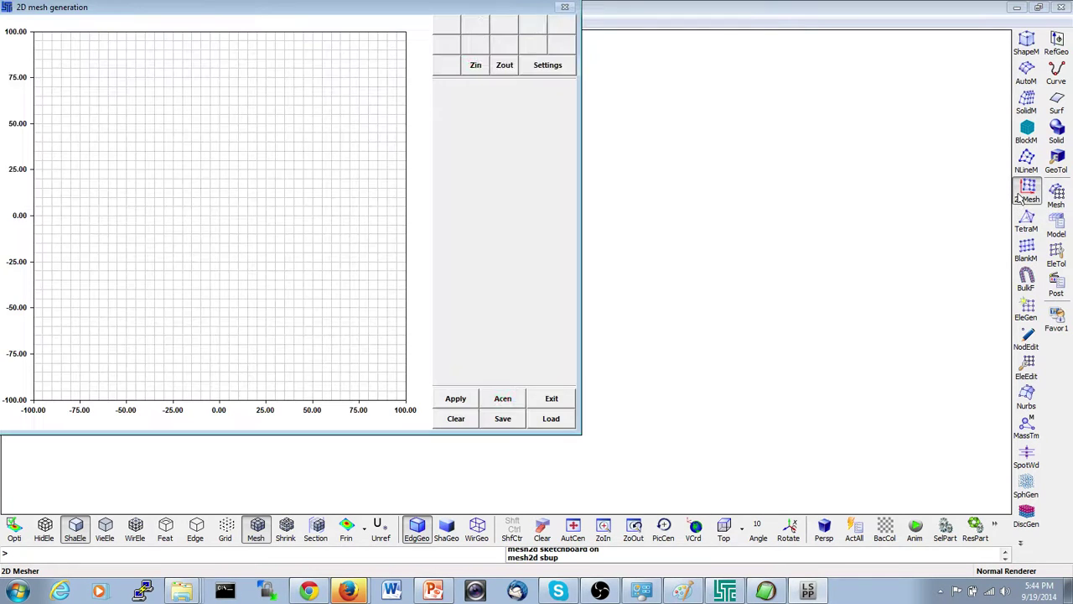
left_click(447, 25)
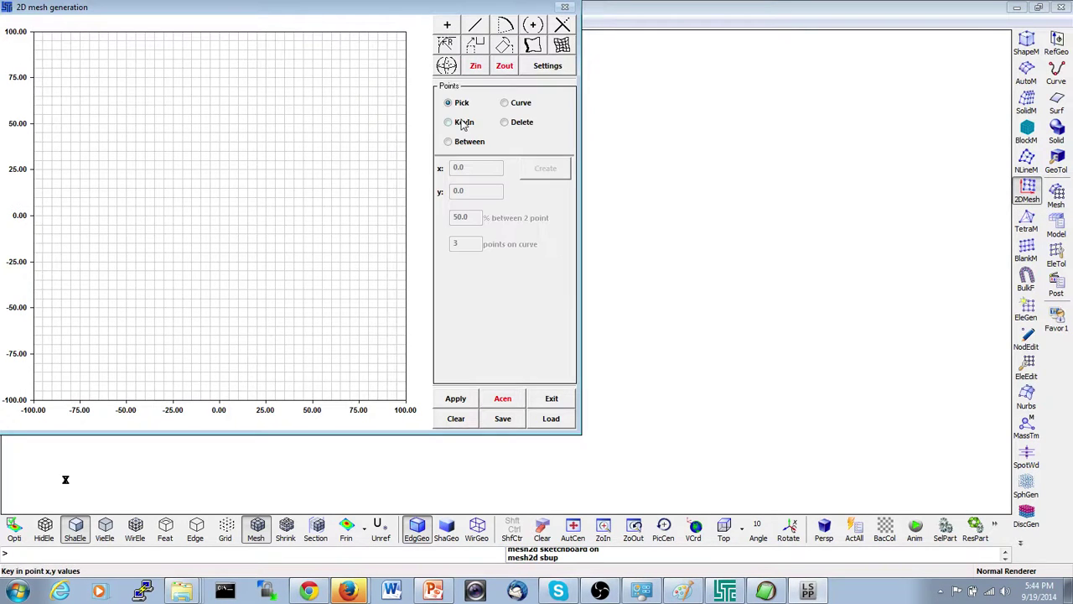
left_click(463, 123)
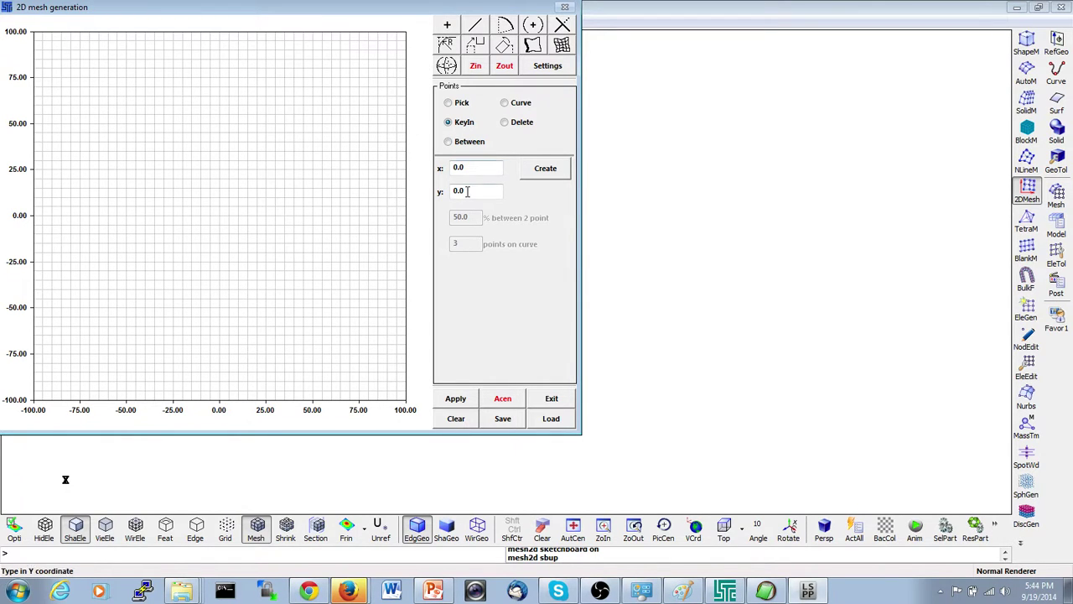
left_click(535, 174)
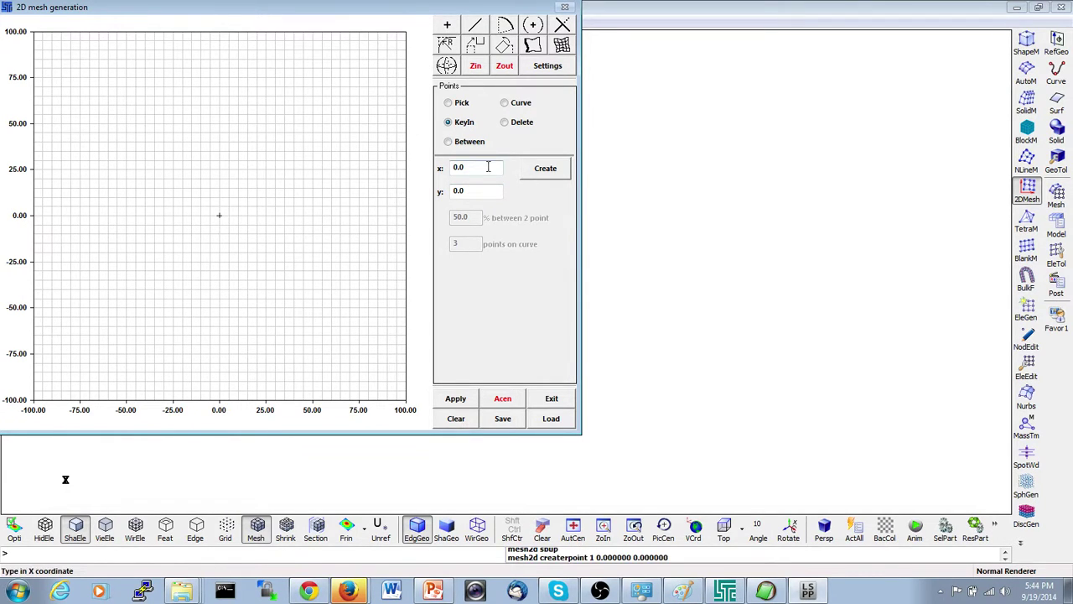
double_click(488, 167)
type("15")
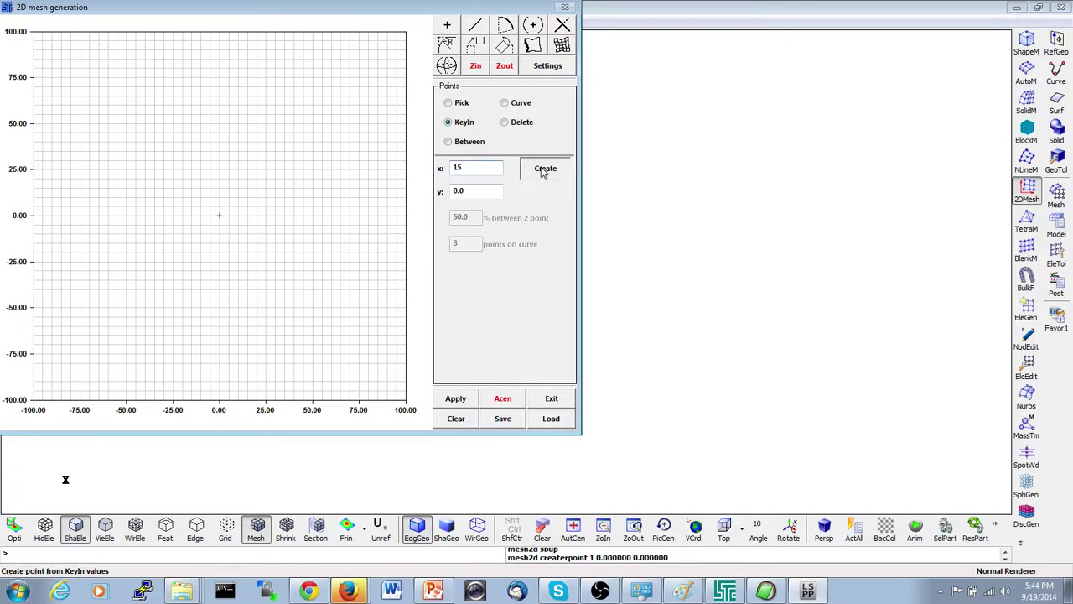
left_click(545, 169)
double_click(486, 191)
type("10")
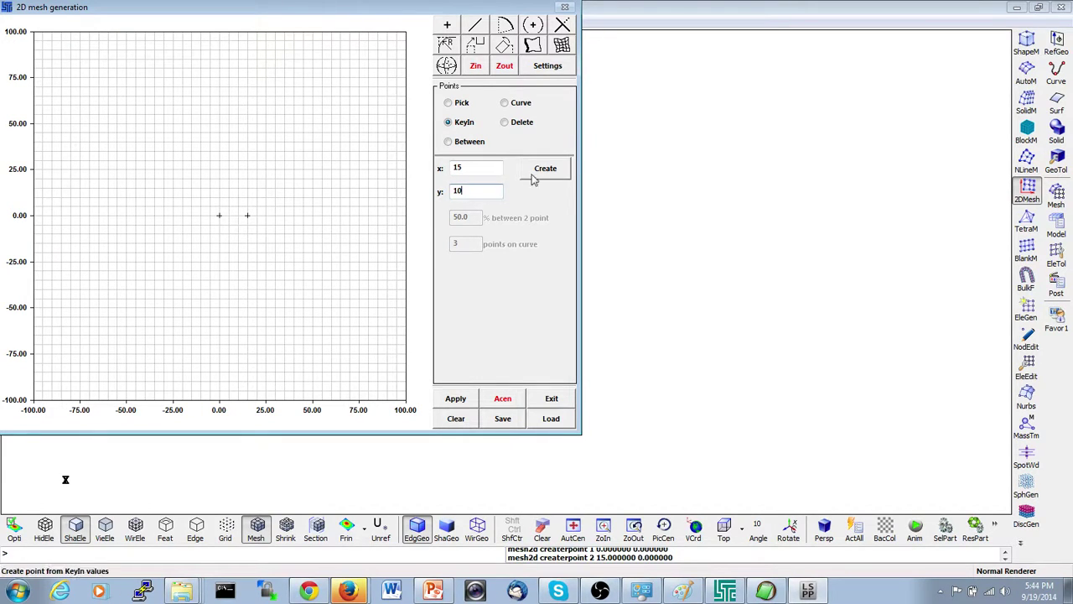
left_click(535, 174)
type("0")
left_click(545, 168)
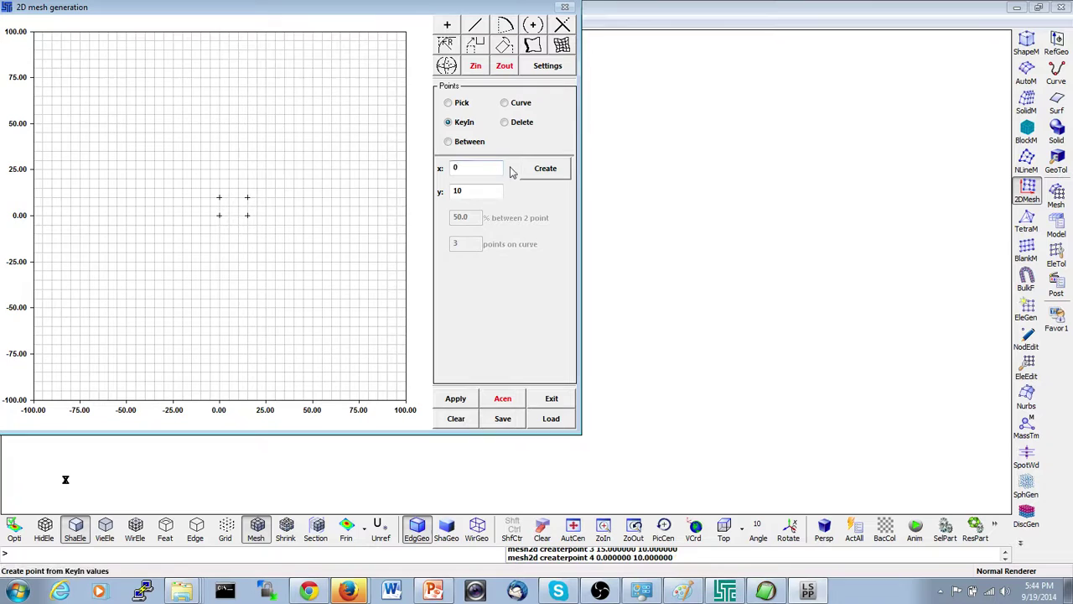
scroll(323, 121, "up", 2)
Step: Connect the four corner points with lines to form the 15 by 10 rectangle
left_click(474, 26)
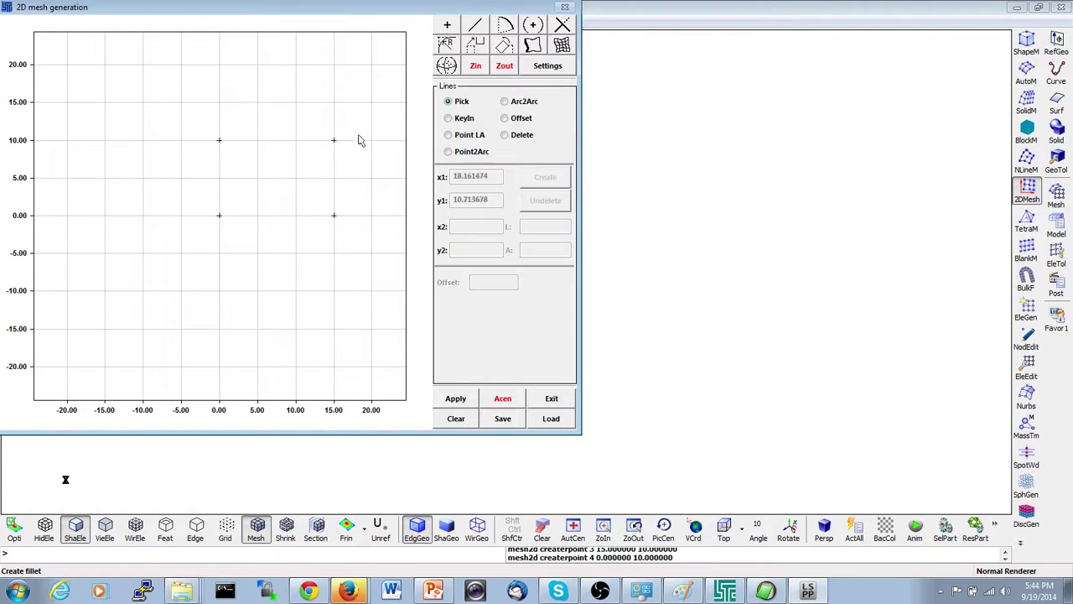
left_click(333, 140)
left_click(334, 216)
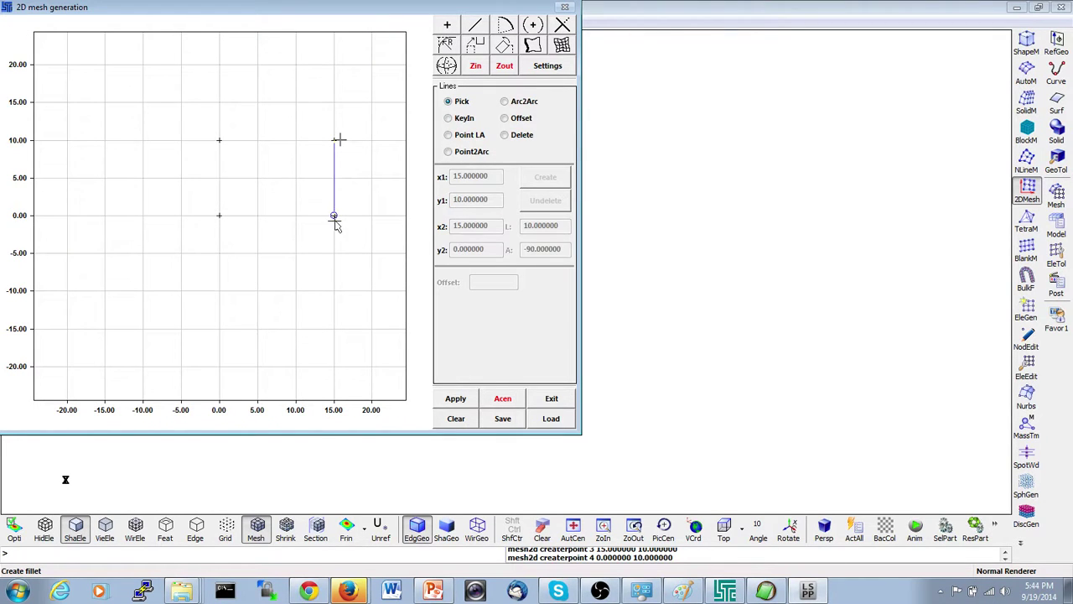
left_click(219, 215)
left_click(219, 140)
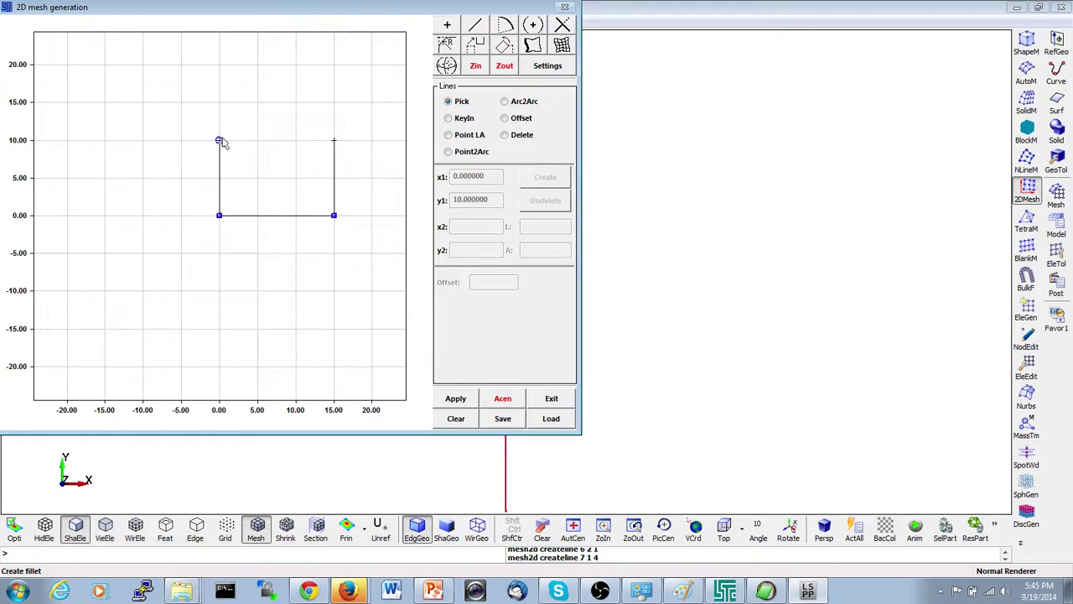
left_click(334, 140)
Step: Add a circle of radius 0.5 centred at (4, 5) and exit the sketchboard
left_click(533, 26)
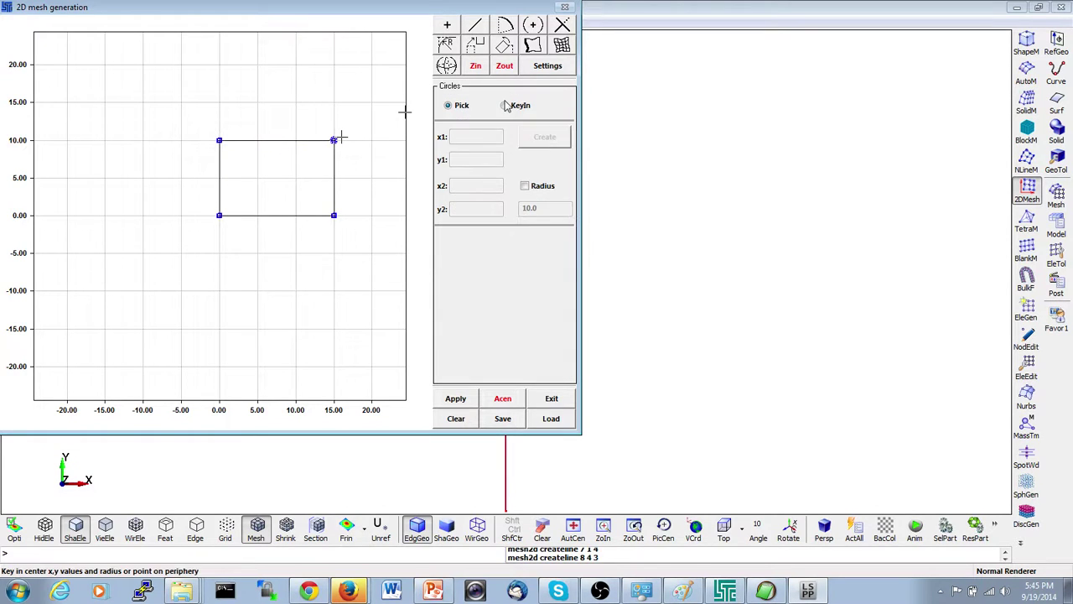
left_click(504, 105)
type("4")
left_click(481, 158)
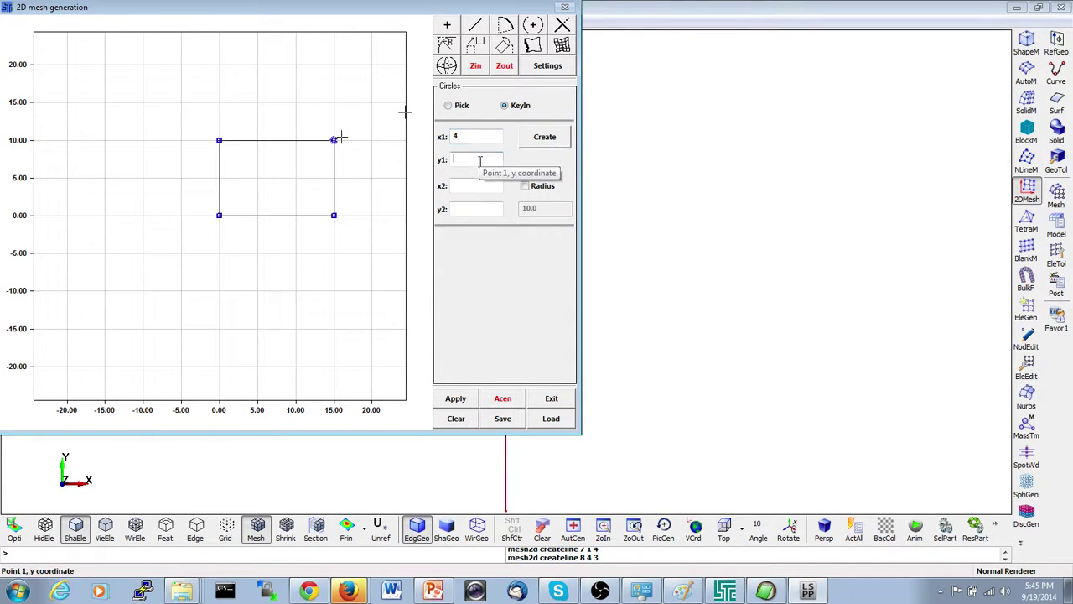
type("5")
left_click(524, 186)
double_click(537, 208)
type("0")
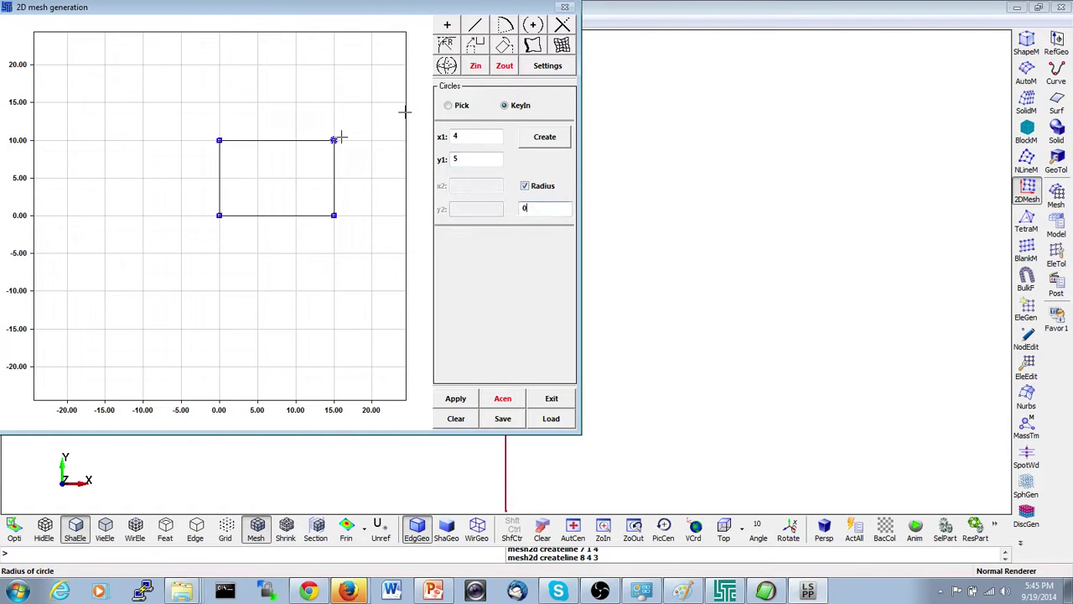
type(".5")
left_click(544, 136)
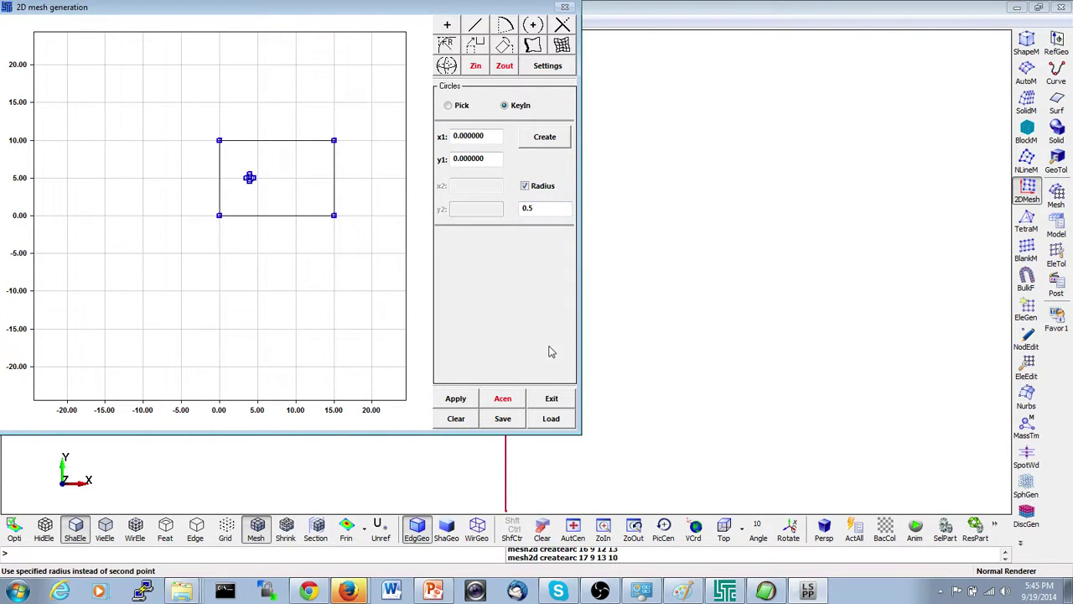
left_click(551, 398)
scroll(355, 254, "down", 3)
middle_click_drag(355, 254, 496, 329)
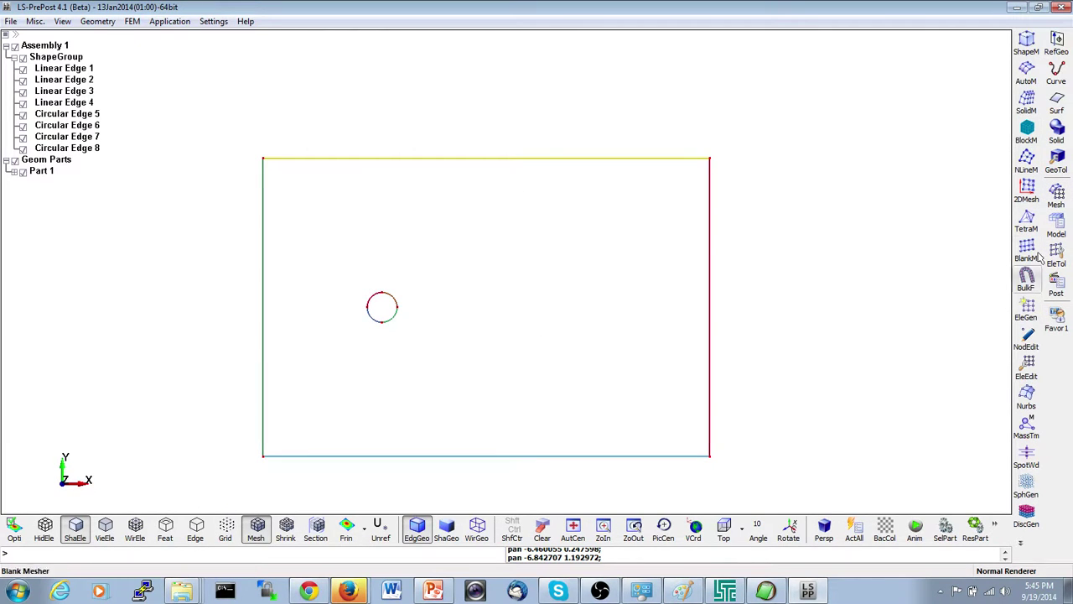
Step: Open the EleGen tool for beam element generation
left_click(1026, 310)
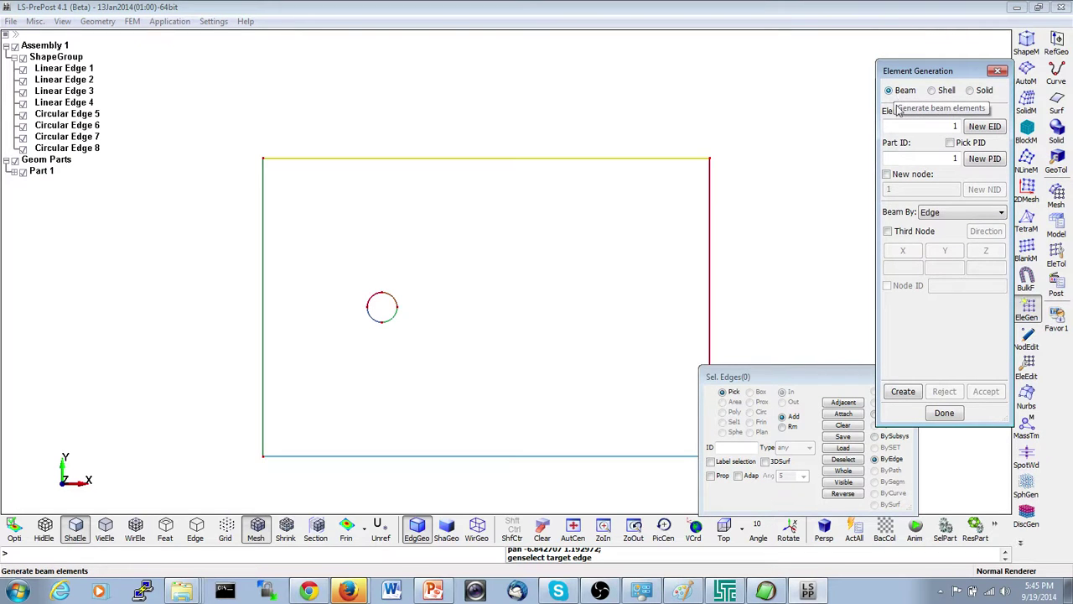
Step: Generate size 0.5 beam elements along the rectangle's left edge and accept them
left_click(944, 213)
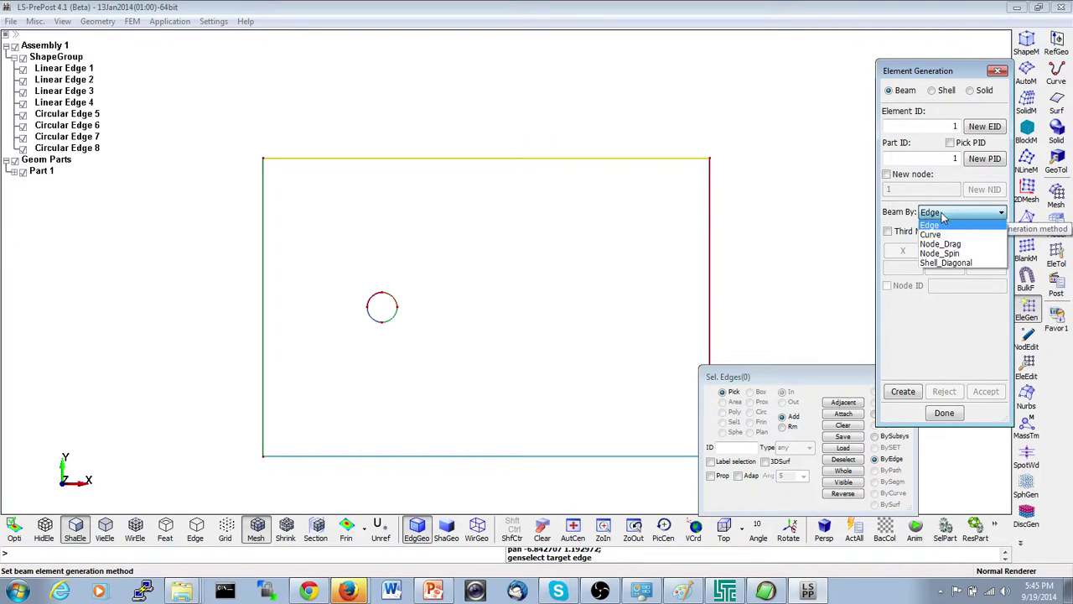
left_click(931, 223)
left_click(927, 305)
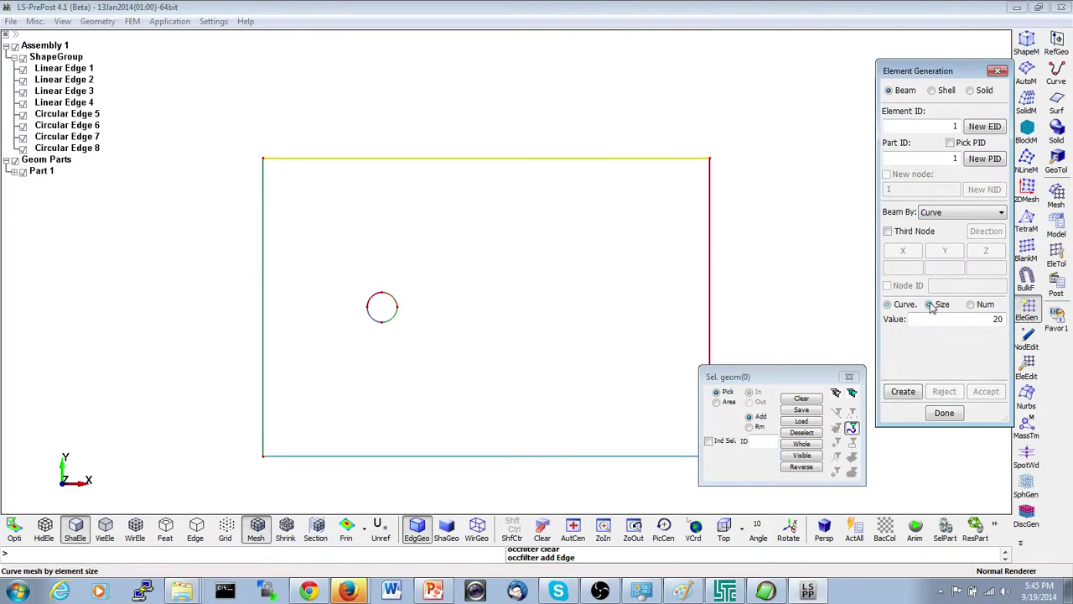
left_click(263, 286)
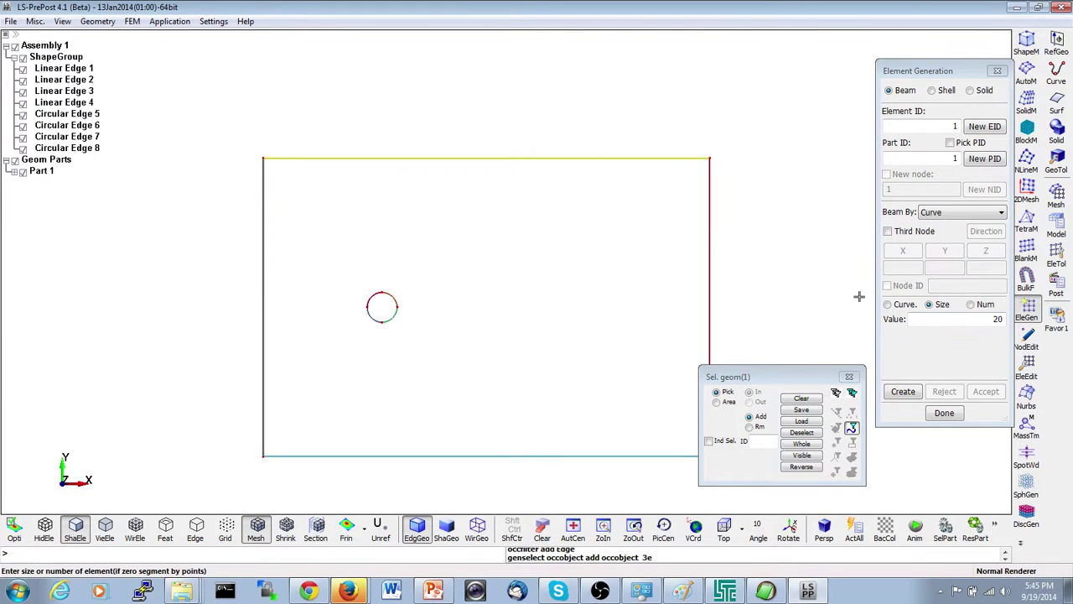
double_click(962, 318)
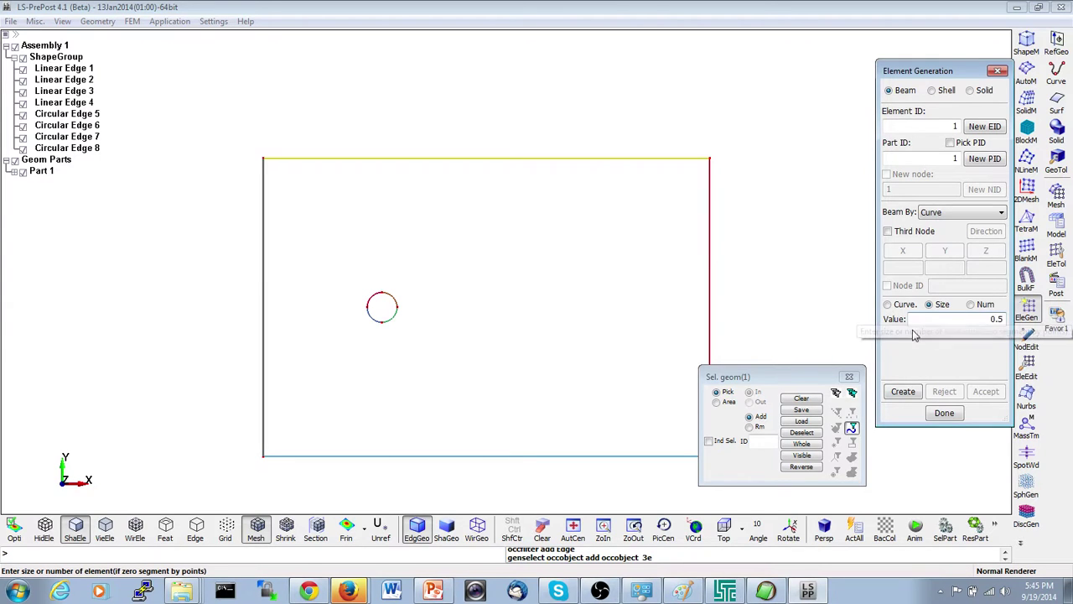
left_click(903, 392)
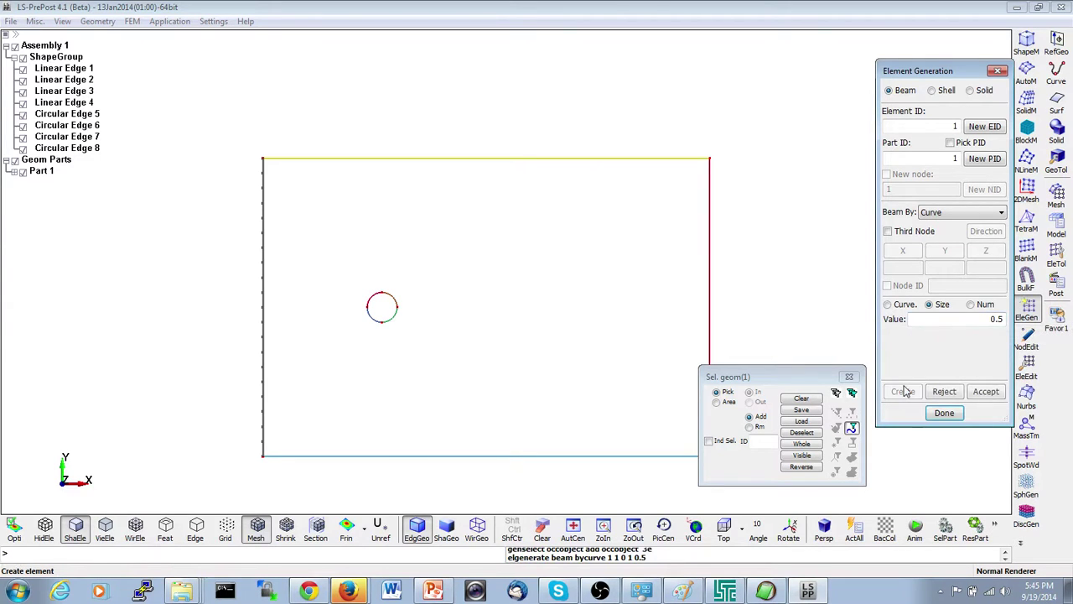
left_click(986, 393)
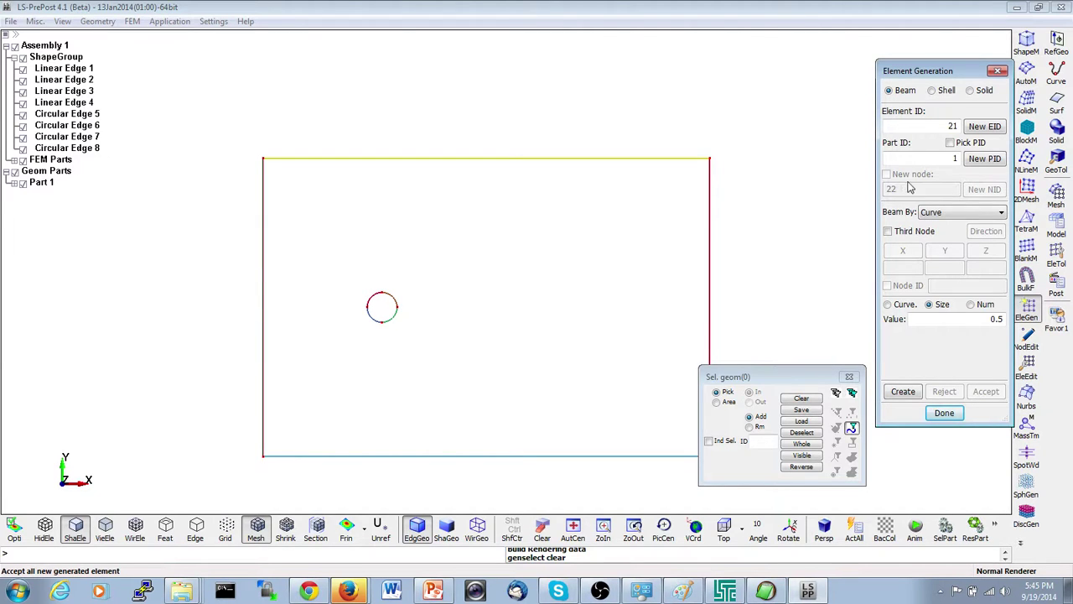
Step: Beam the right edge, then the top and bottom edges, each under a new part ID
left_click(973, 160)
left_click(710, 265)
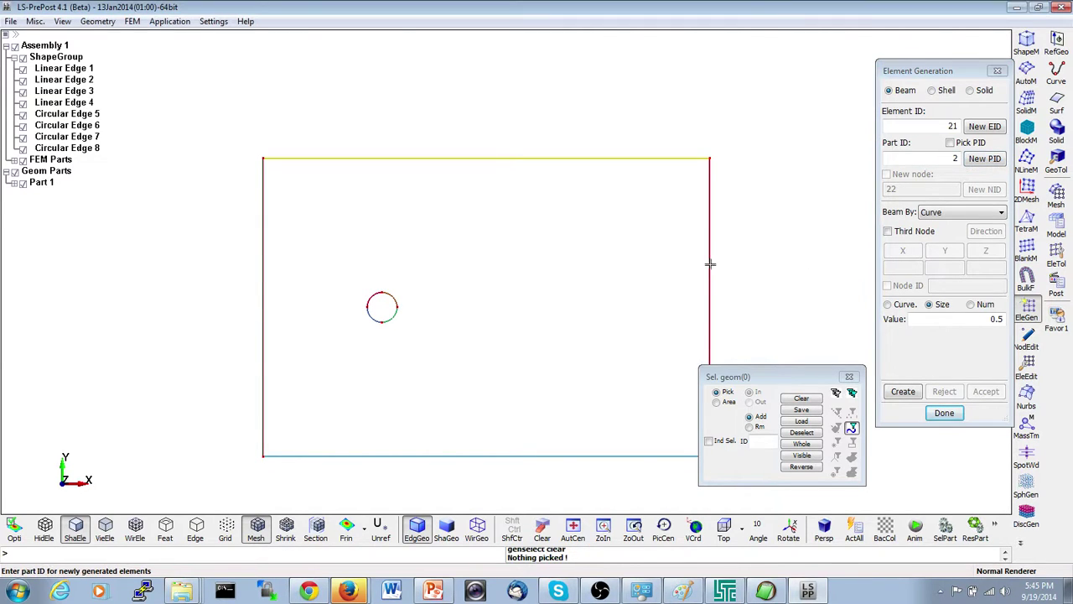
left_click(903, 391)
left_click(986, 394)
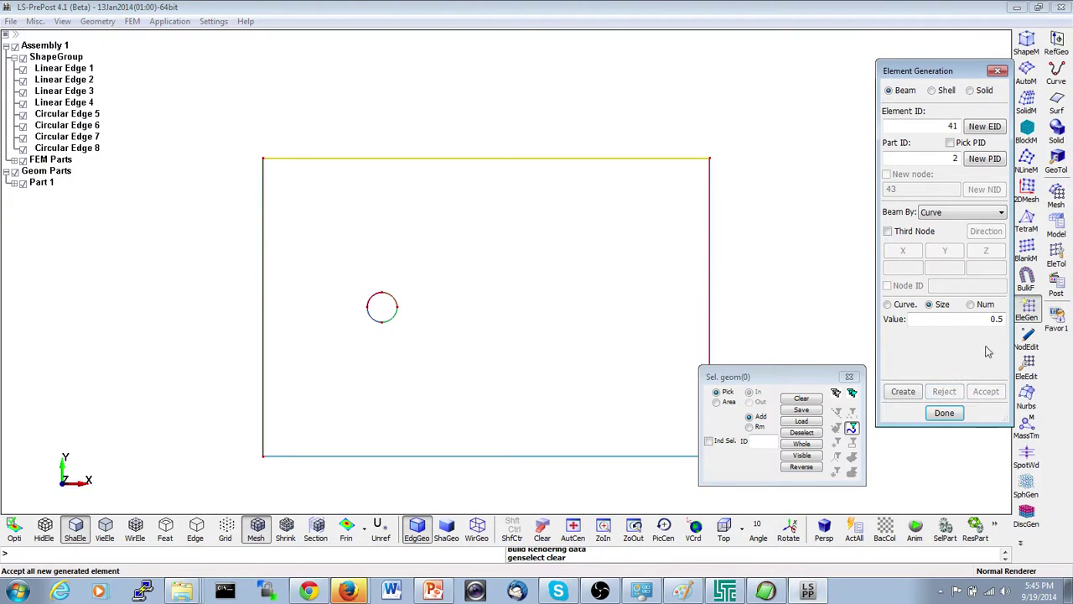
left_click(984, 158)
left_click(574, 158)
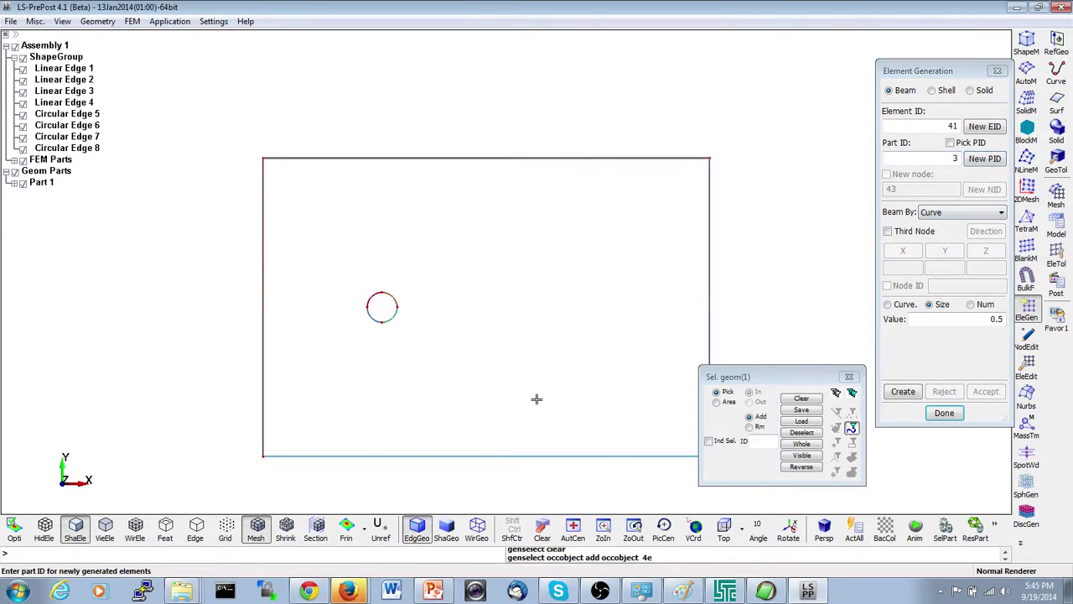
left_click(541, 451)
left_click(542, 456)
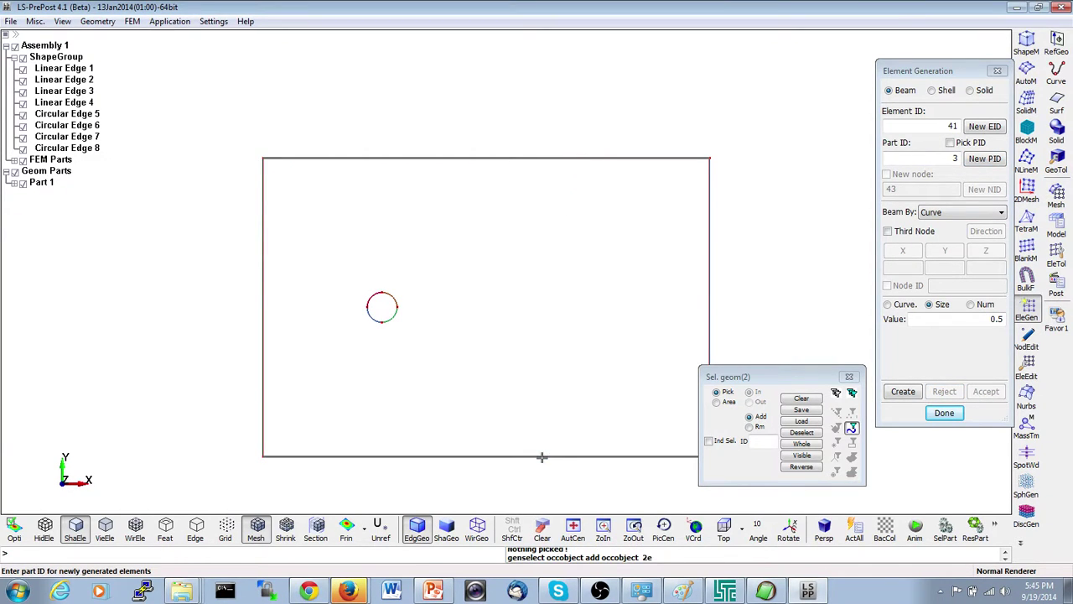
left_click(903, 391)
left_click(986, 392)
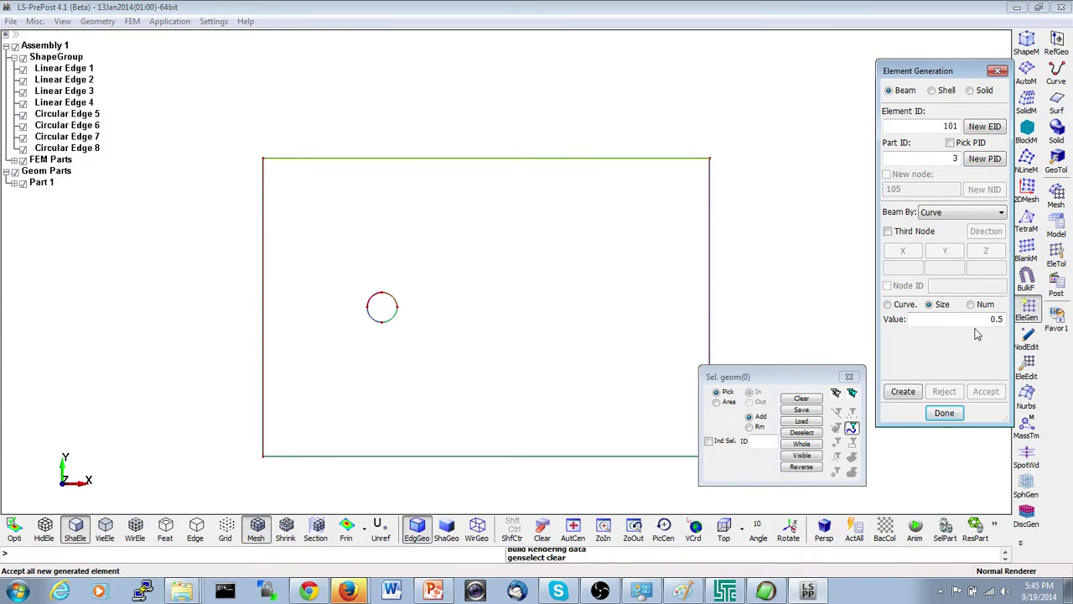
left_click(982, 159)
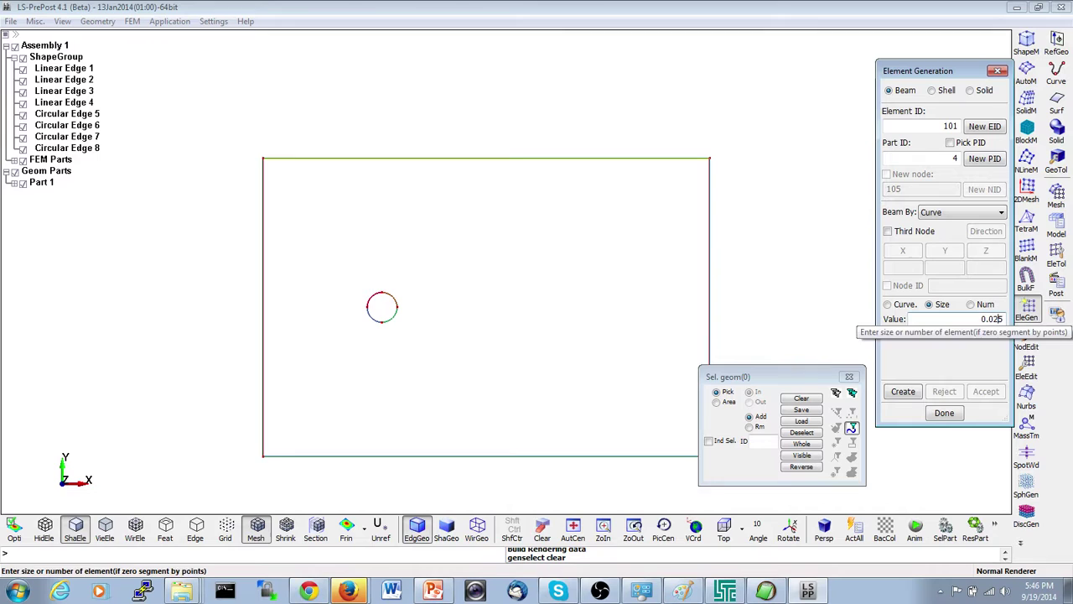
Step: Pick the circle's four arcs and commit 0.025-size beam elements around it as part 4
scroll(431, 290, "up", 3)
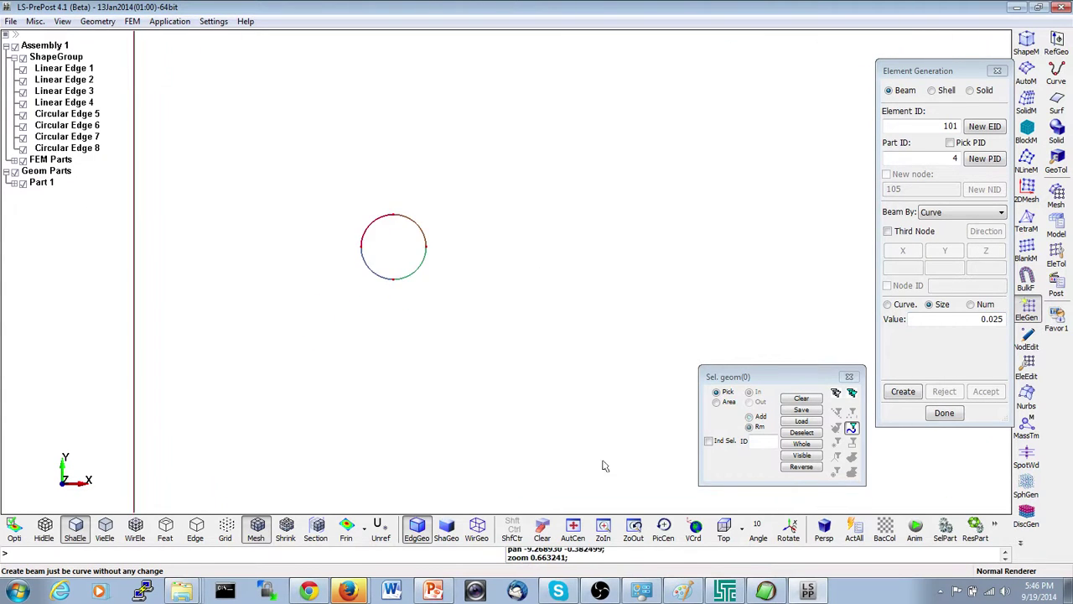
scroll(500, 343, "up", 3)
left_click(529, 322)
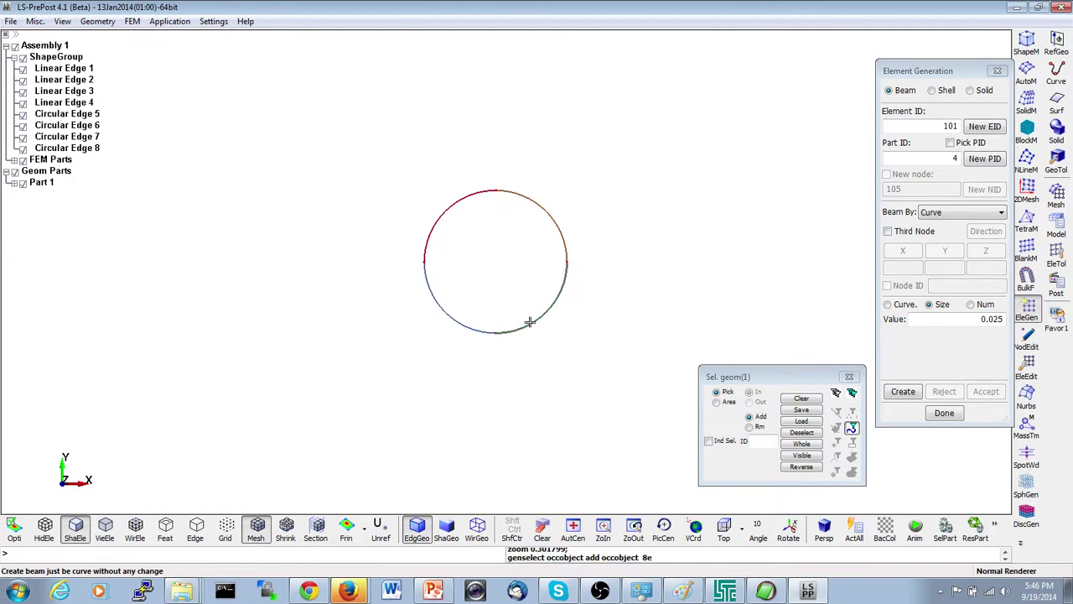
left_click(457, 312)
left_click(438, 290)
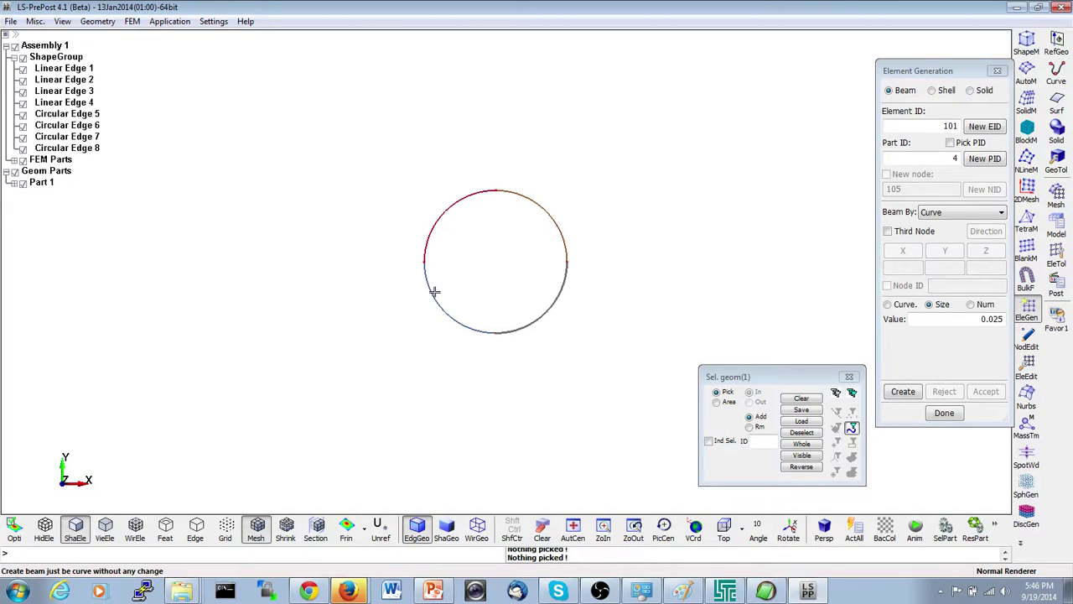
left_click(429, 290)
left_click(434, 230)
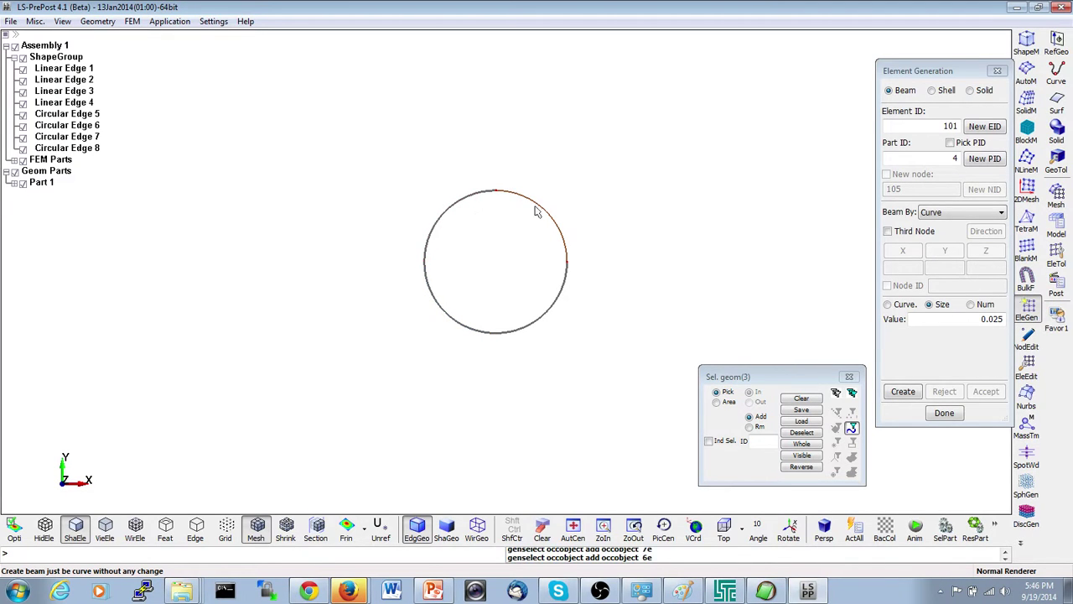
left_click(535, 207)
left_click(544, 208)
left_click(903, 392)
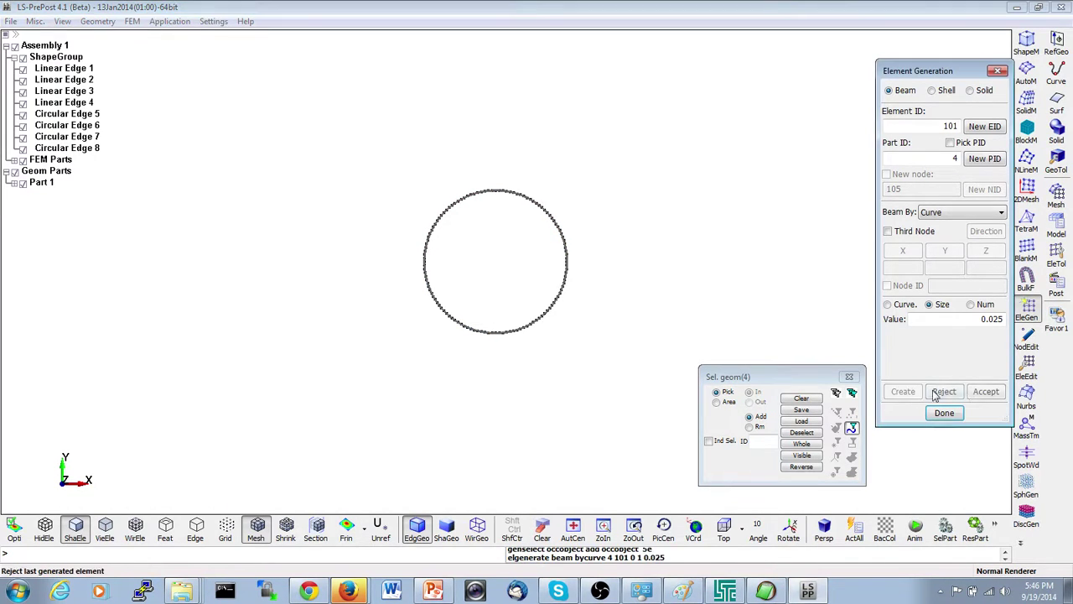
left_click(985, 391)
left_click(943, 413)
scroll(637, 326, "down", 2)
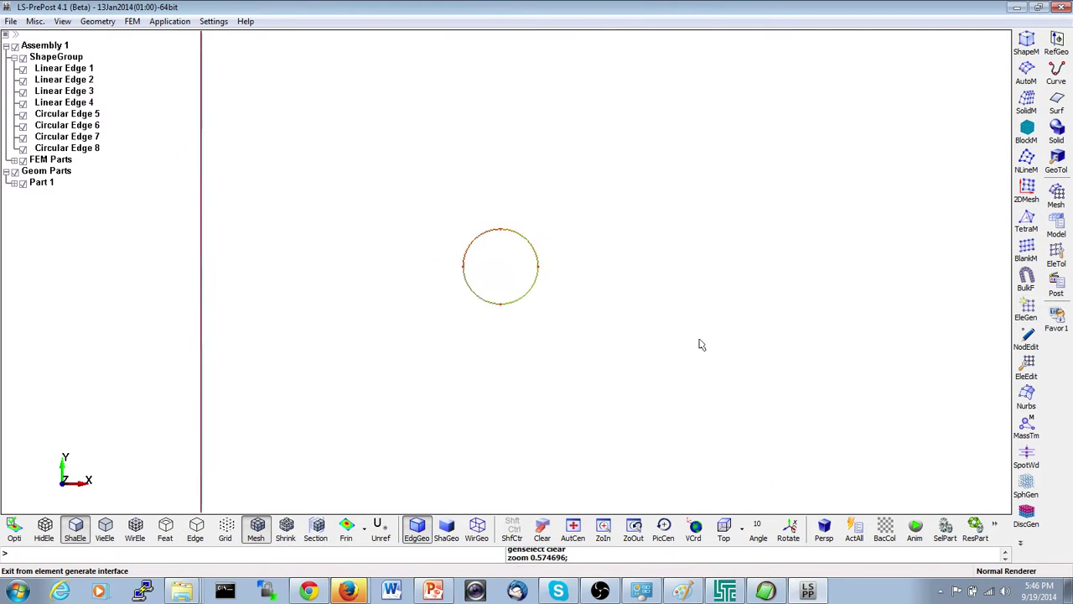
Step: Uncheck ShapeGroup in the model tree and zoom out to show the whole meshed domain
left_click(22, 57)
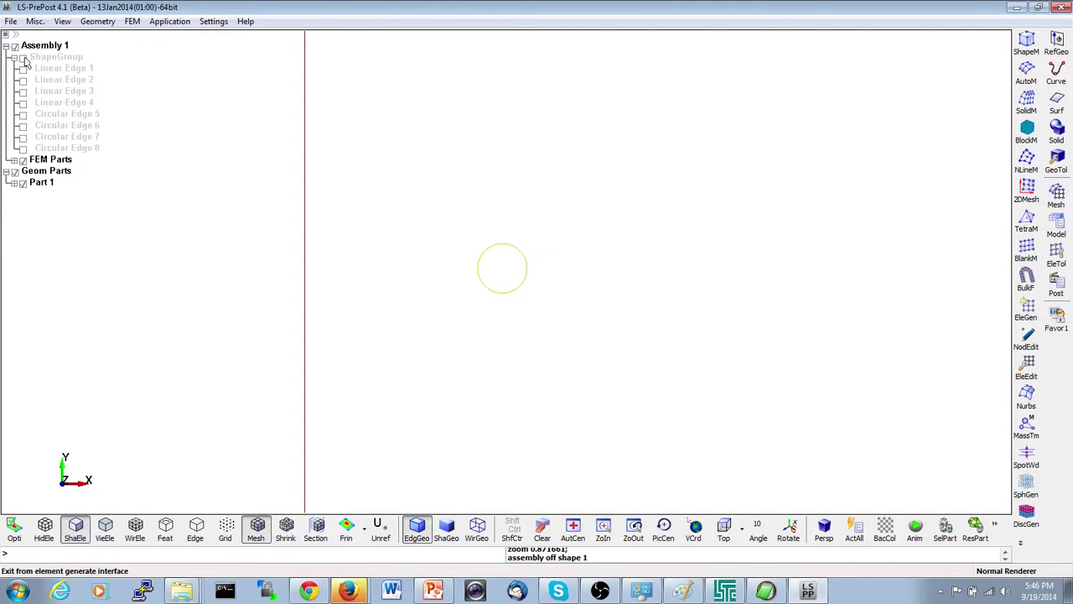
scroll(307, 225, "down", 2)
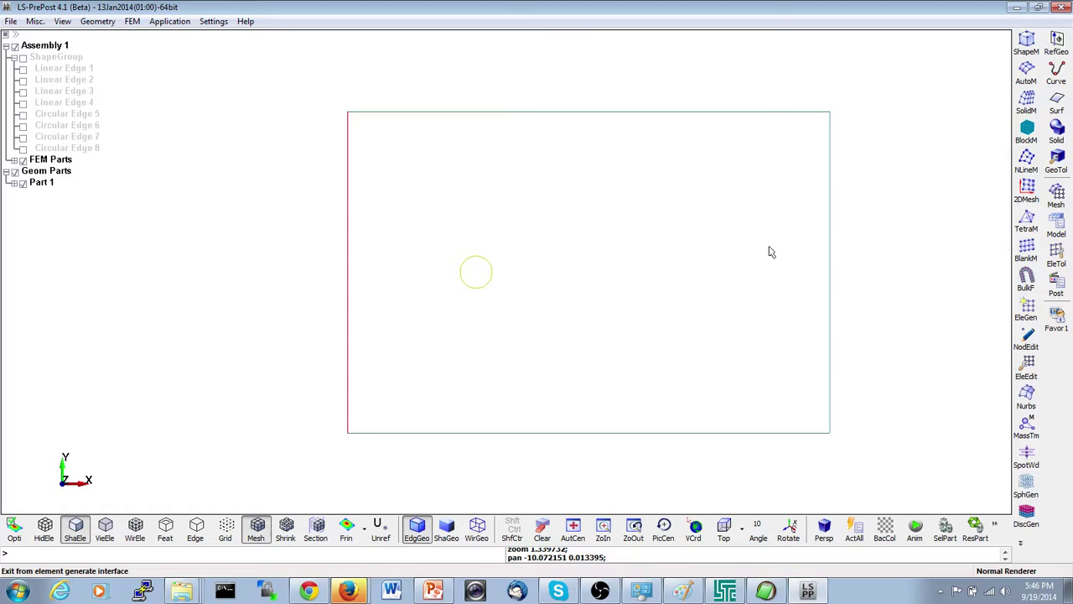
Step: Find and merge the 8 duplicate nodes at the rectangle corners and circle joints
left_click(1056, 198)
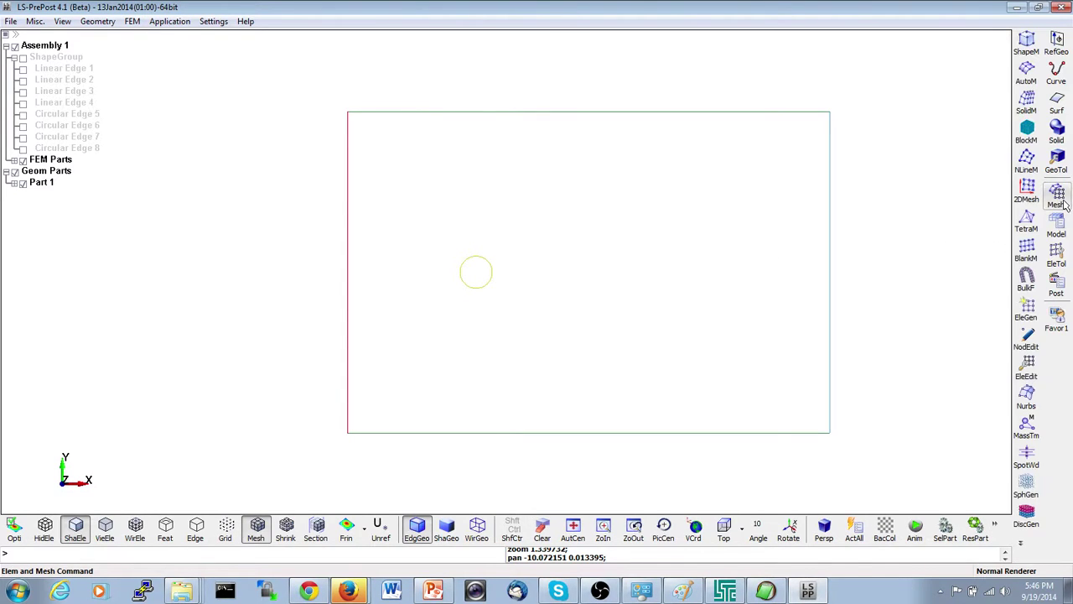
left_click(1058, 251)
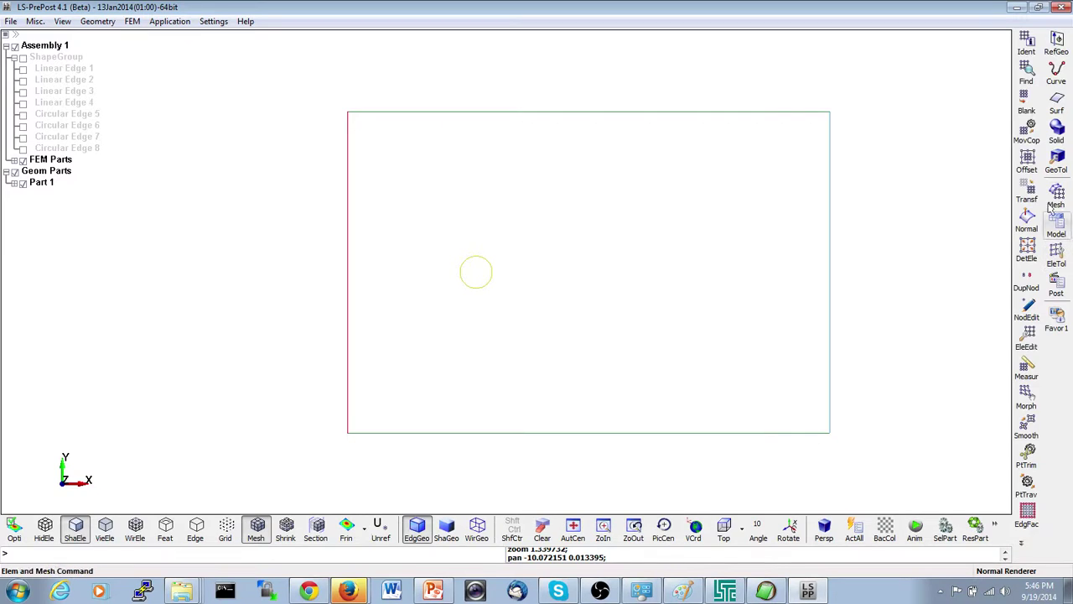
left_click(1028, 285)
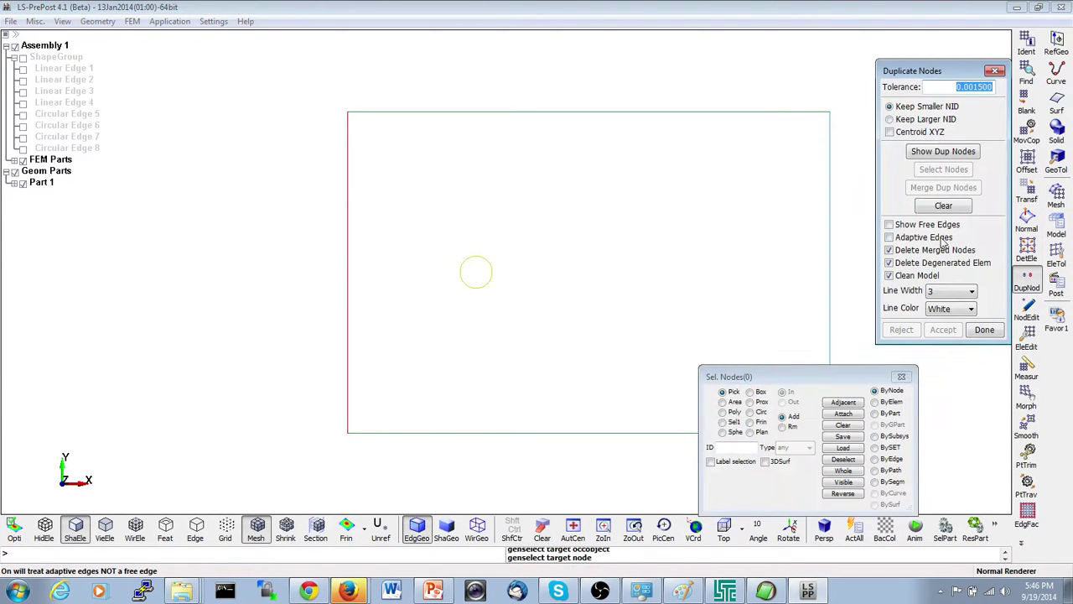
left_click(939, 151)
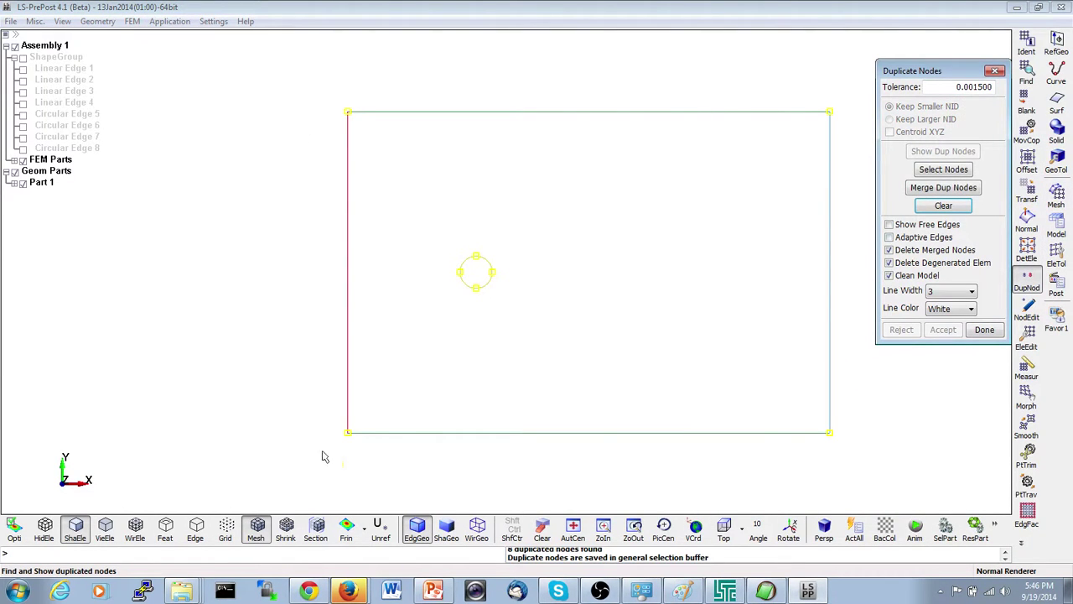
left_click(938, 187)
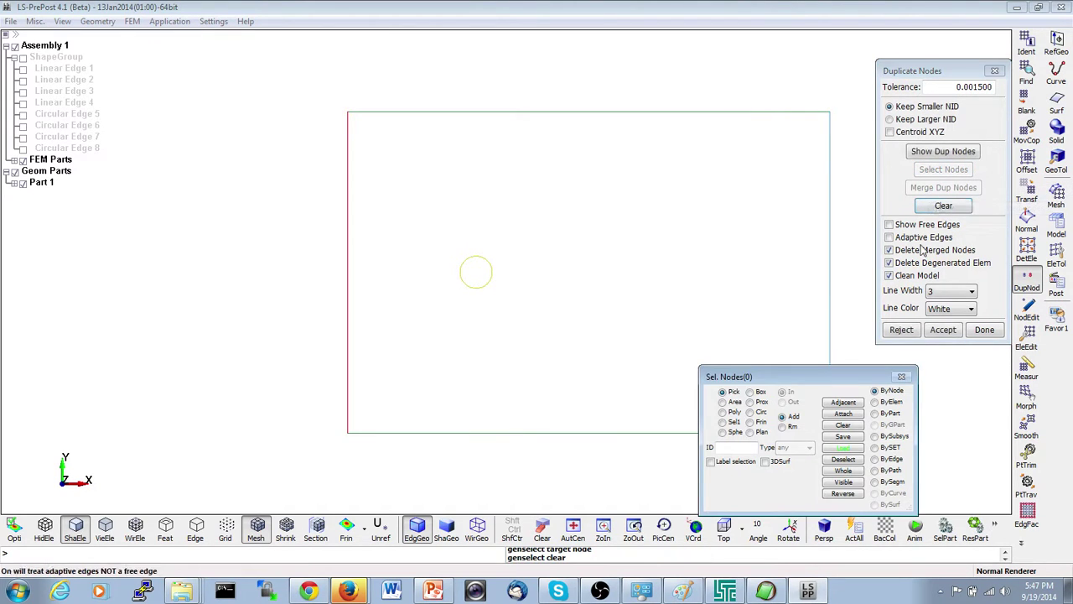
left_click(944, 331)
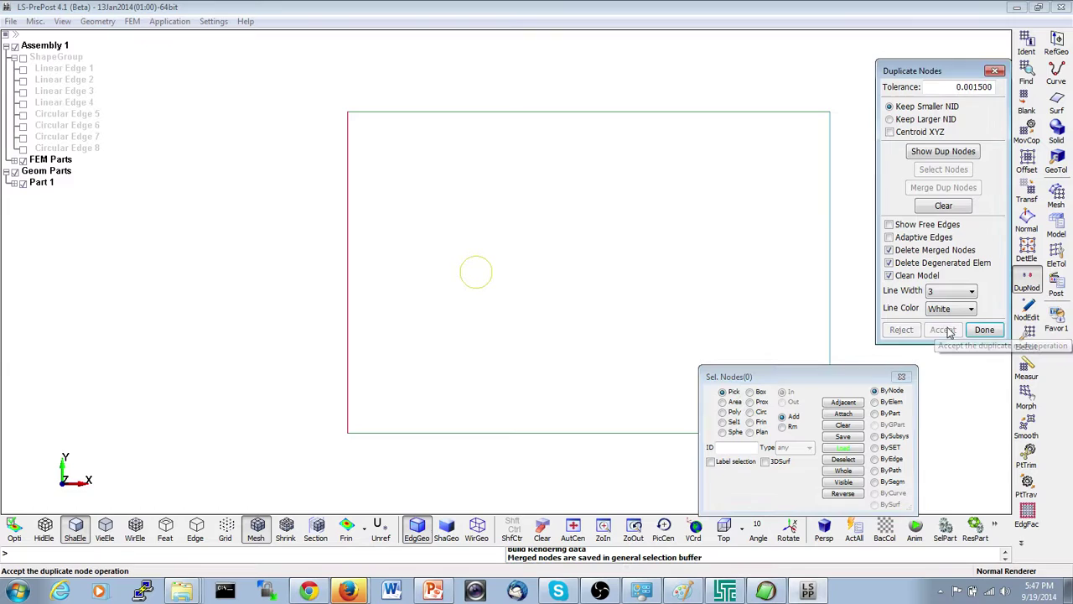
left_click(982, 329)
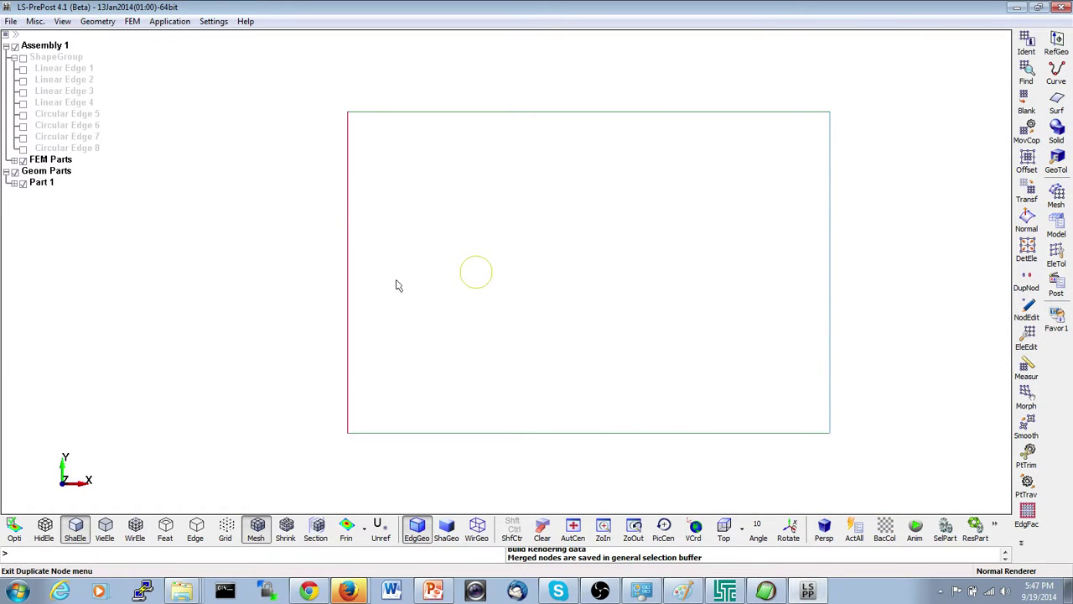
Step: Save the model as keyword file mesh.k in C:\LSDYNA\ICFD\video_1, overwriting the old copy
left_click(11, 21)
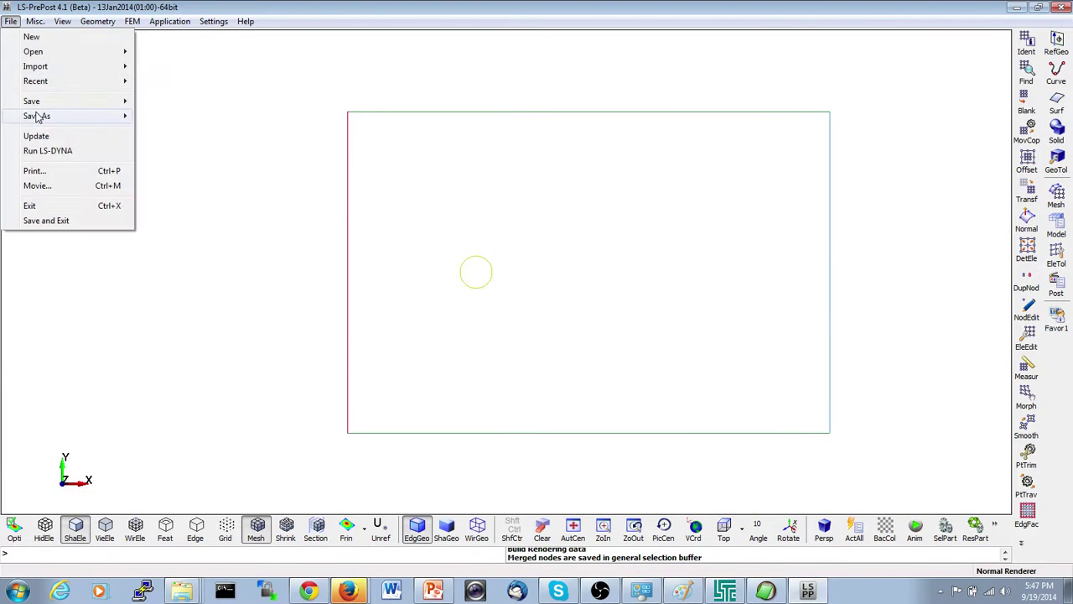
mouse_move(37, 116)
left_click(163, 120)
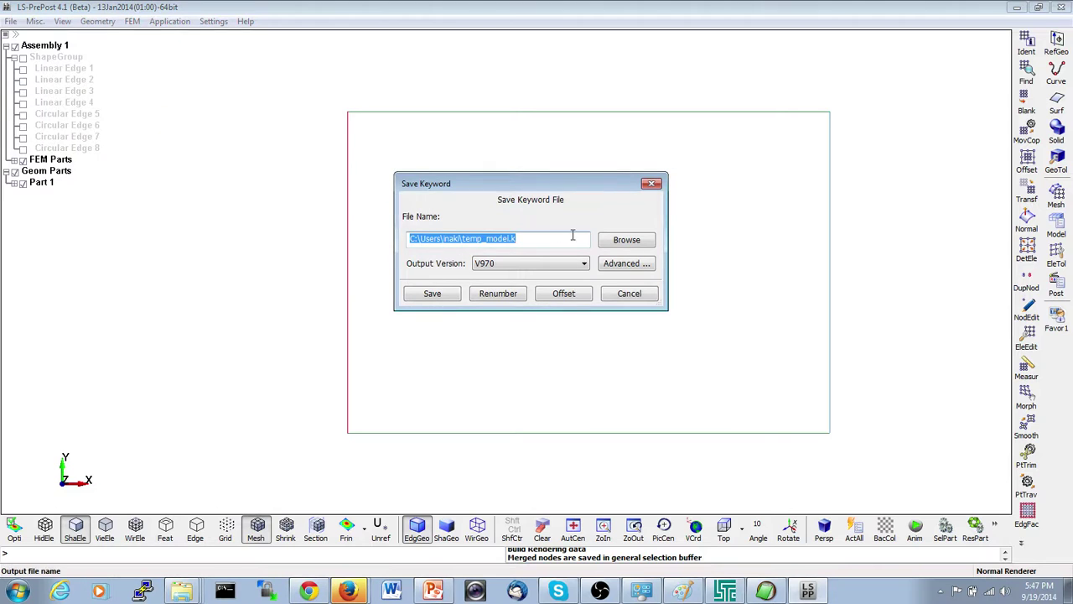
left_click(627, 240)
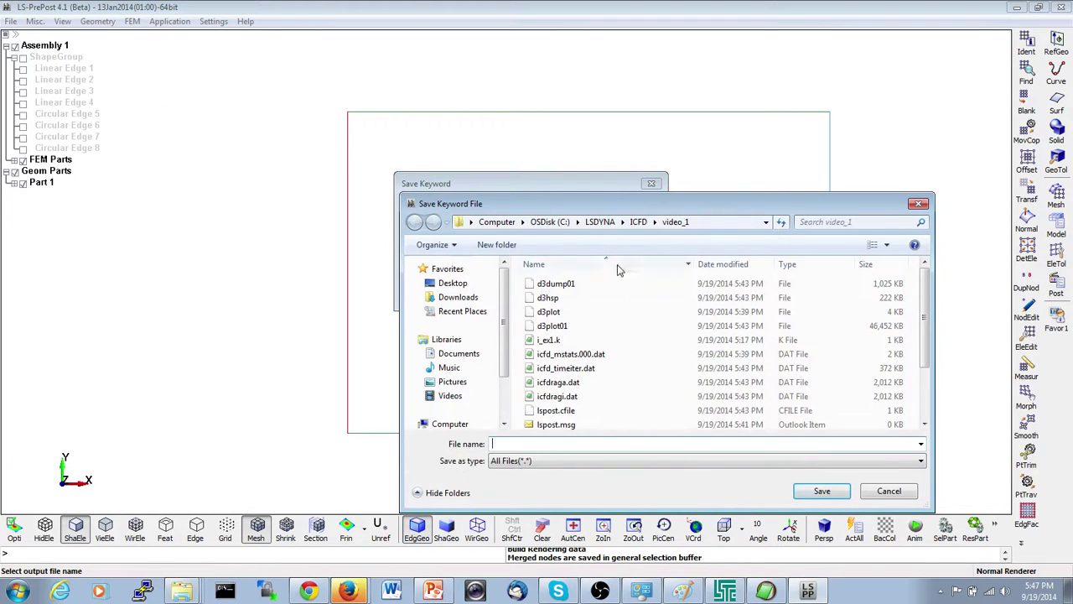
left_click(570, 381)
scroll(593, 394, "down", 2)
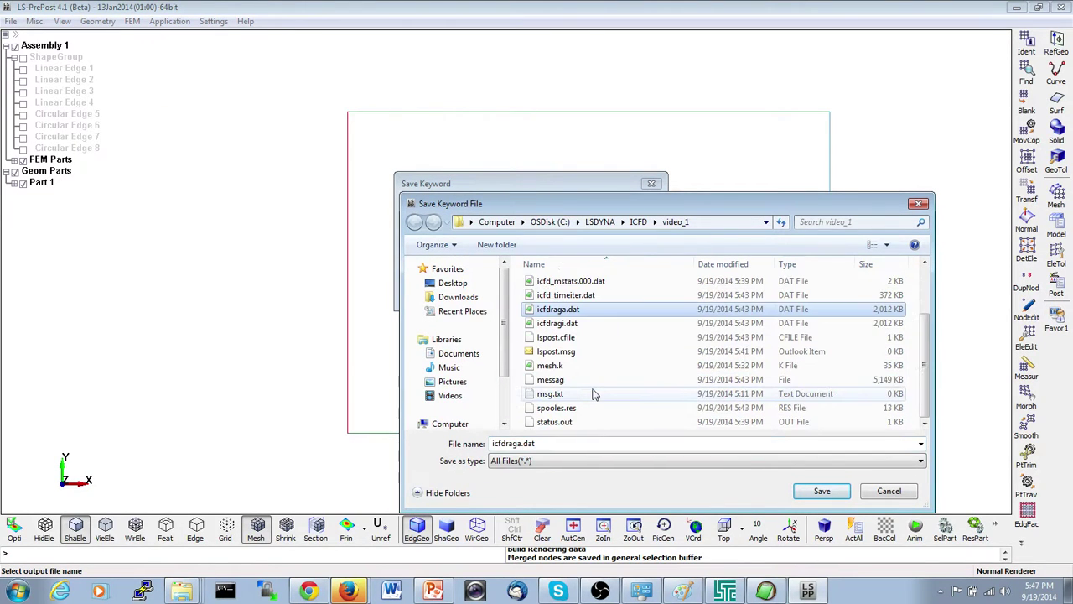
double_click(550, 365)
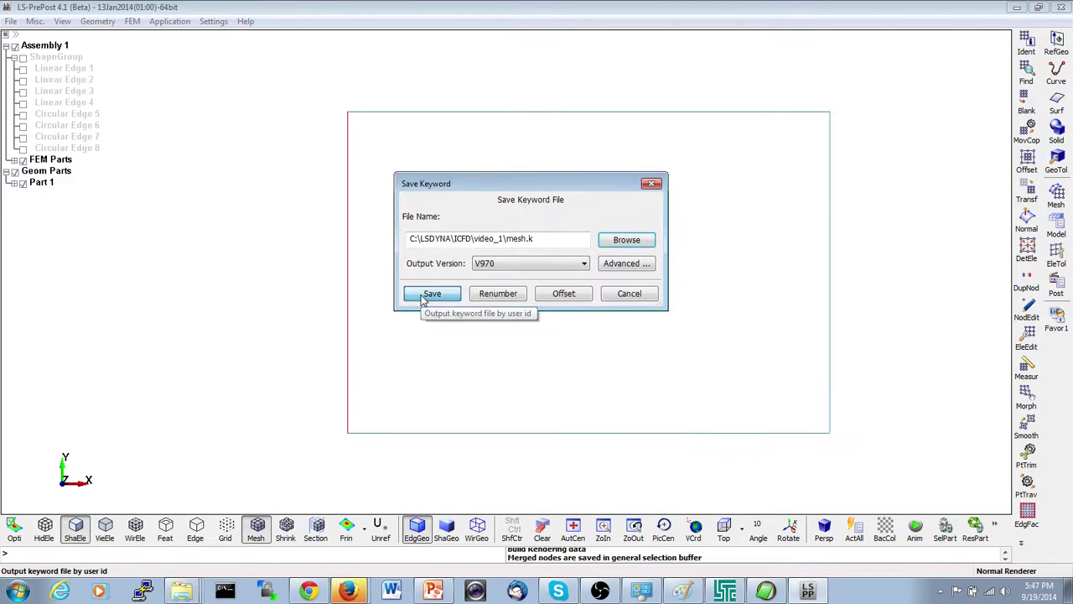
left_click(423, 299)
left_click(534, 347)
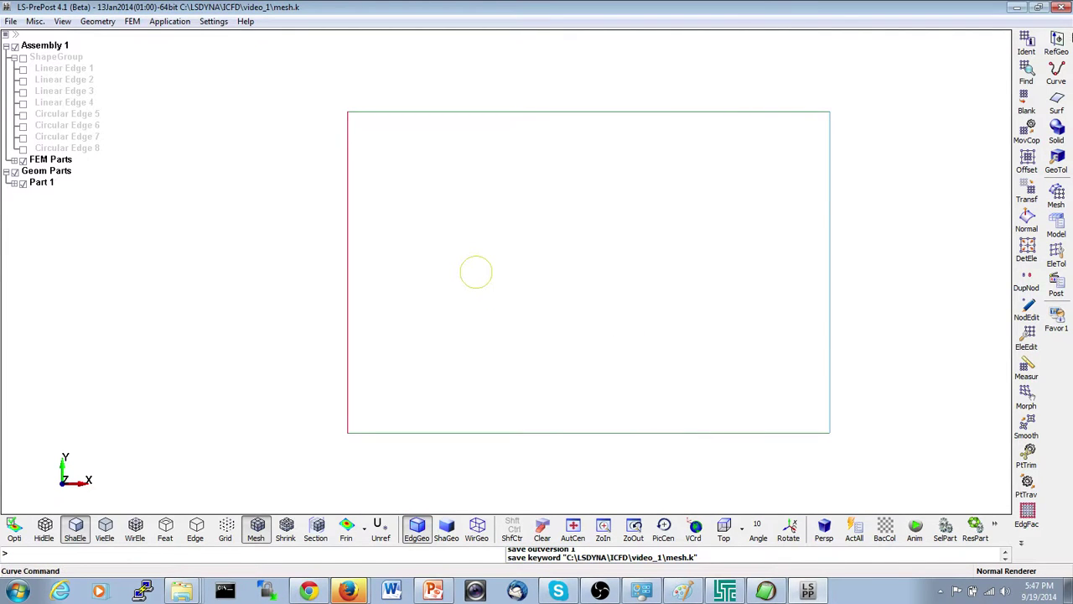
Step: Minimize LS-PrePost and open mesh.k from the video_1 folder in EditPad Lite
left_click(1020, 7)
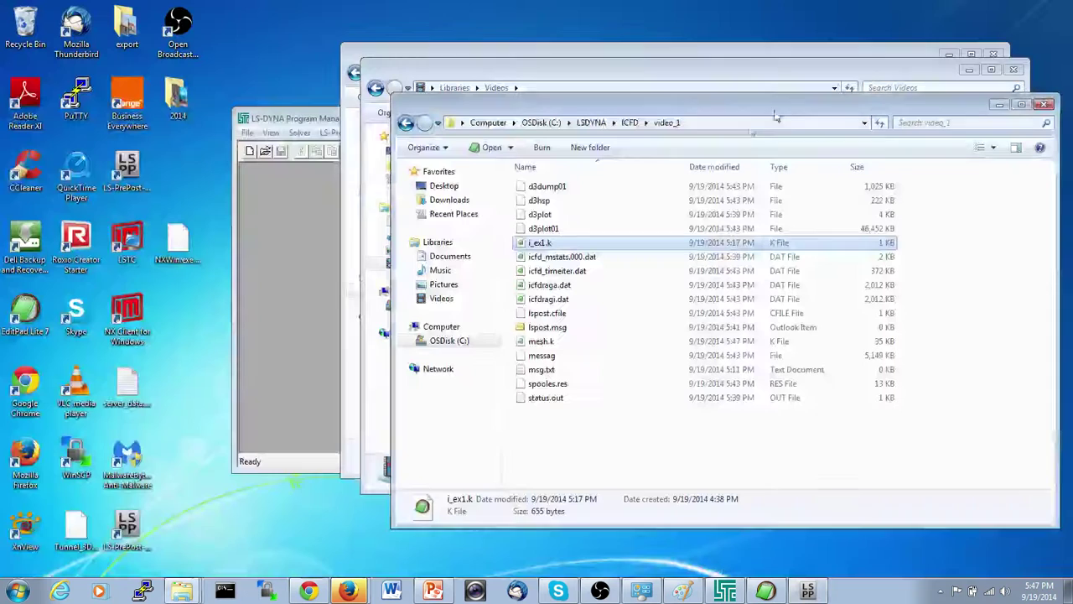
double_click(574, 341)
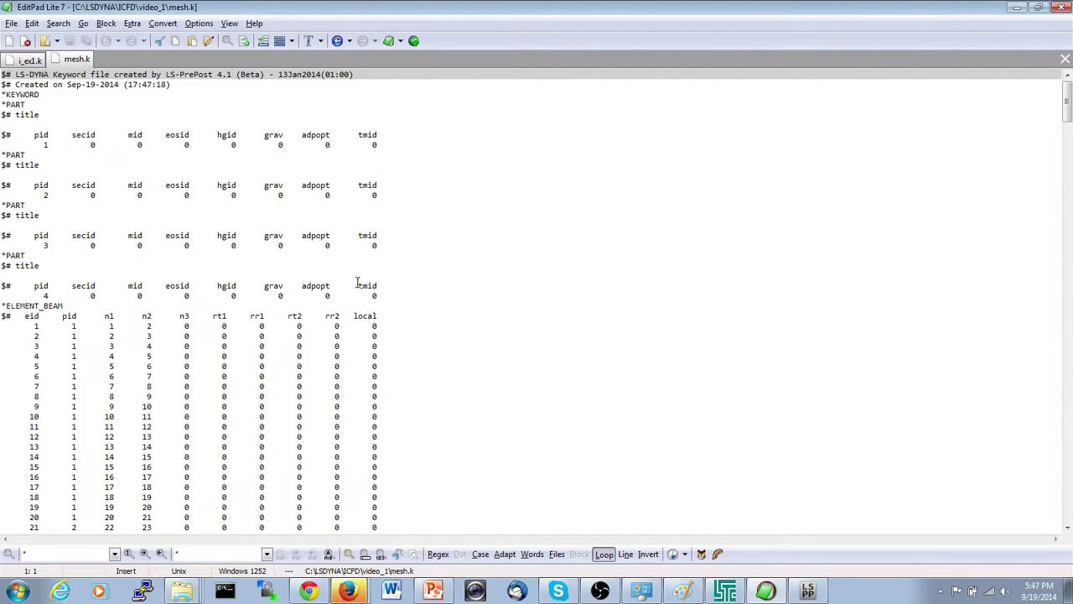
Step: Delete the four *PART blocks and rename *ELEMENT_BEAM to *mesh_surface_element in mesh.k
left_click(378, 297)
left_click_drag(378, 297, 3, 104)
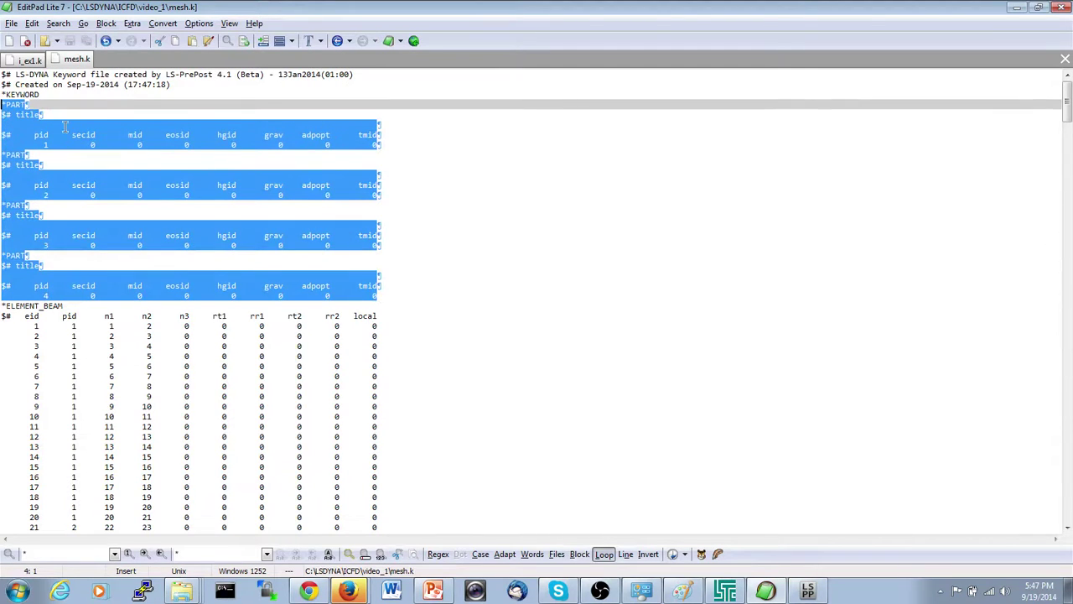
key("Delete")
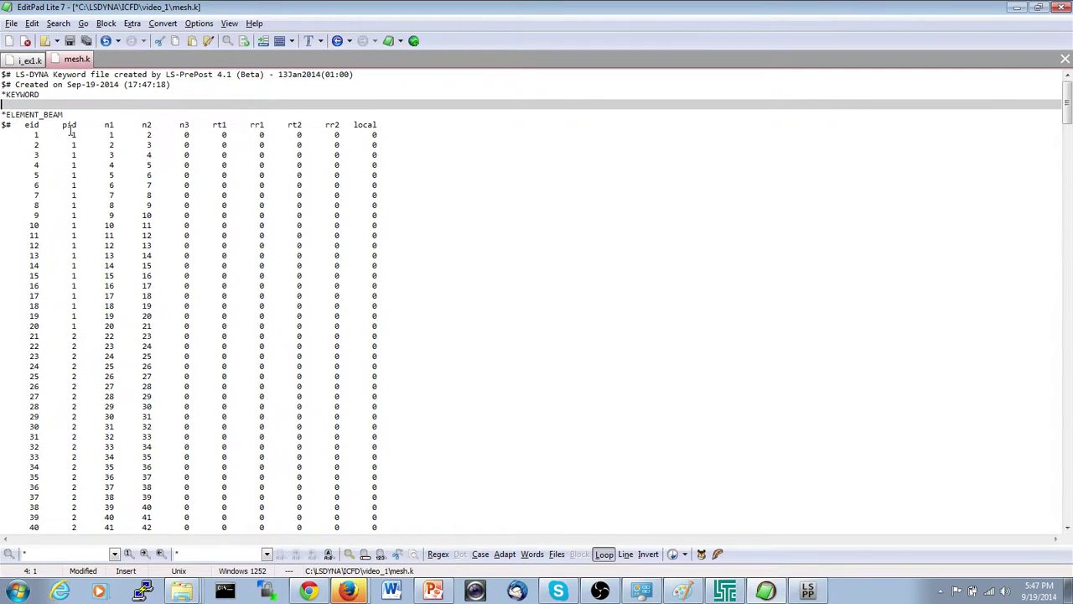
left_click_drag(64, 104, 5, 103)
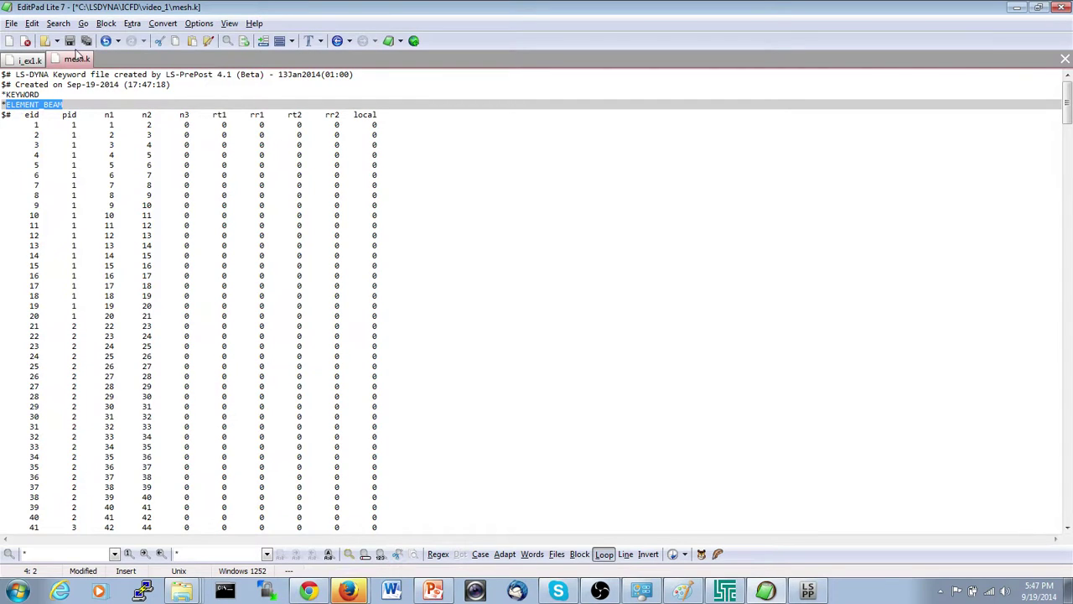
type("mesh")
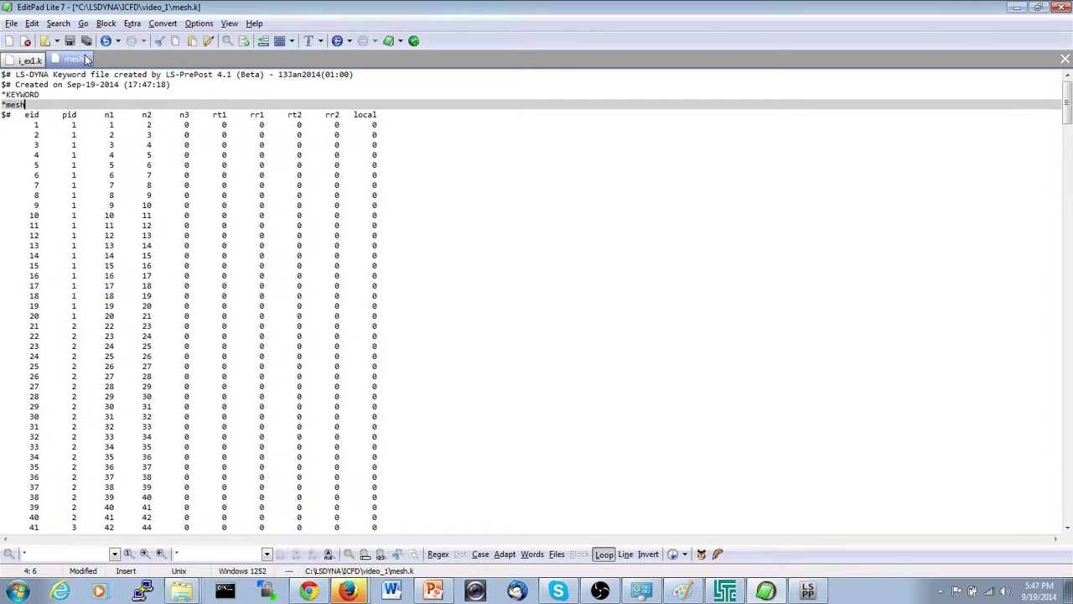
type("_surface_element")
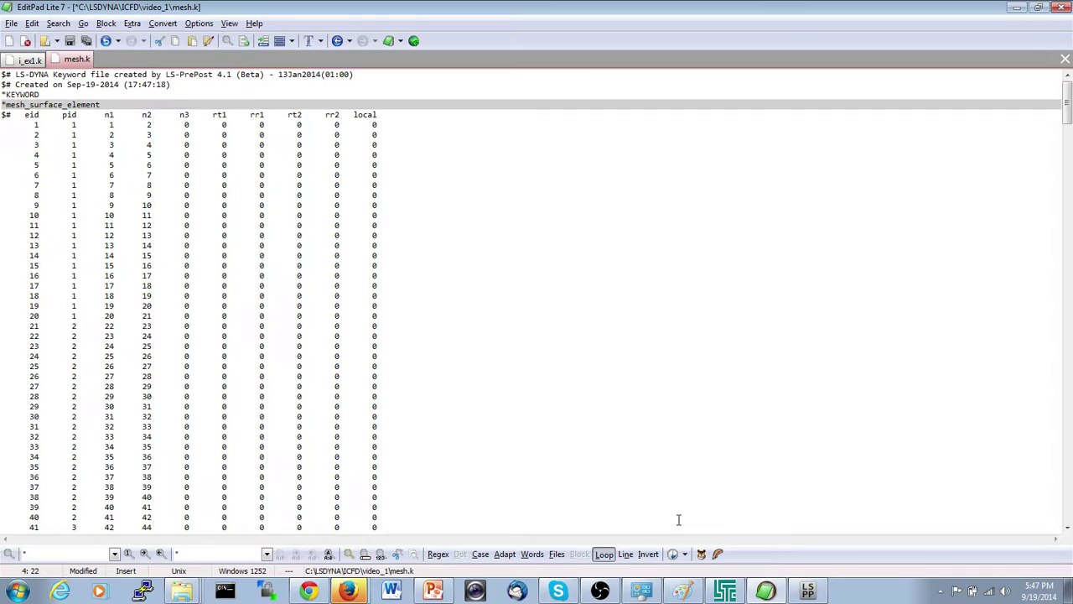
left_click(805, 589)
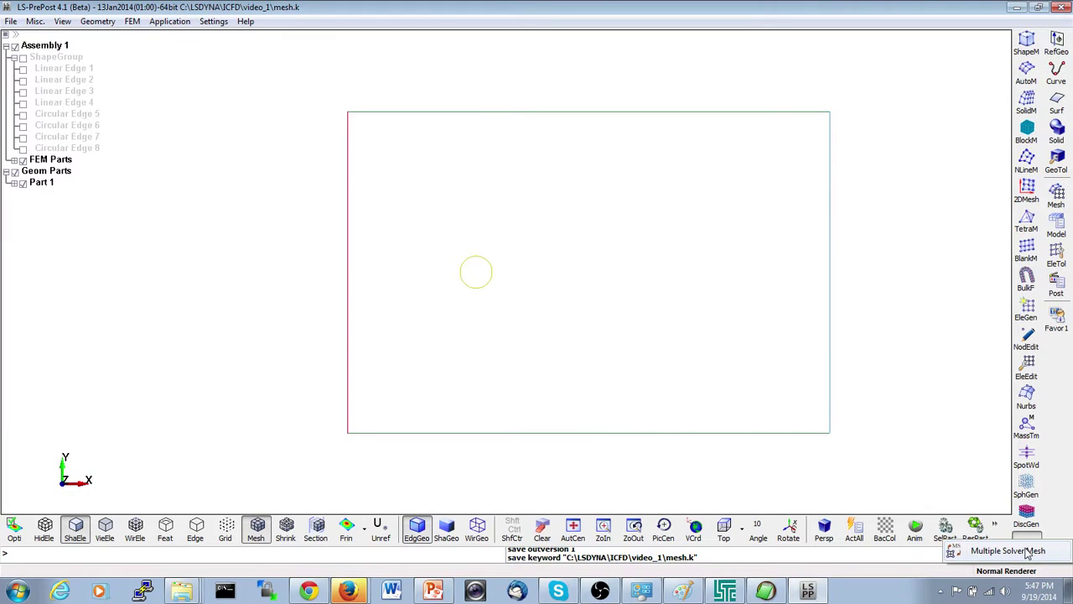
left_click(1015, 7)
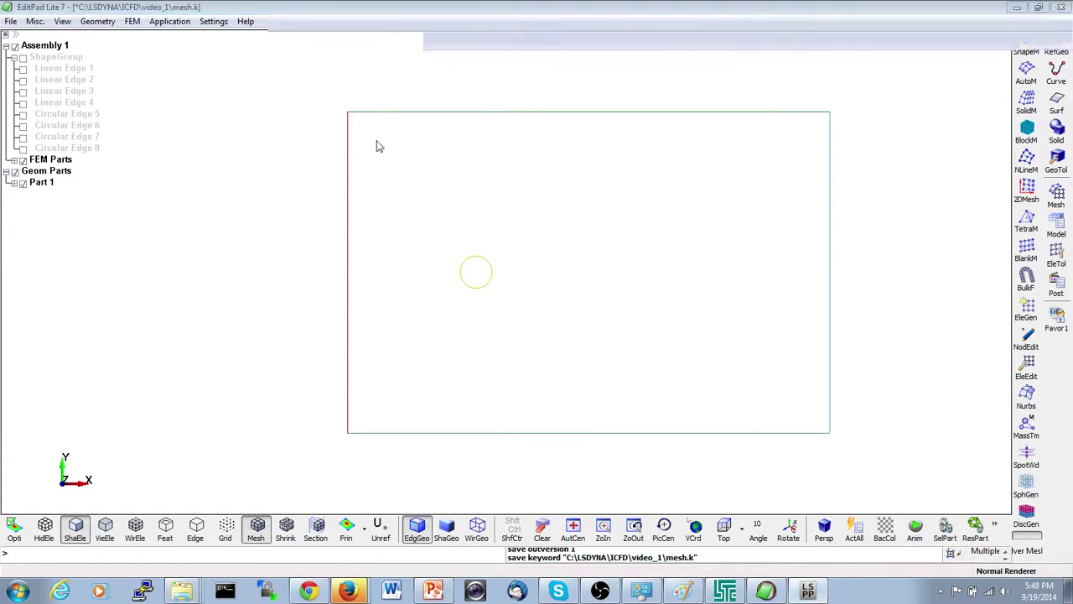
Step: Rename the *NODE keyword to *mesh_surface_NODE and save mesh.k
left_click(262, 196)
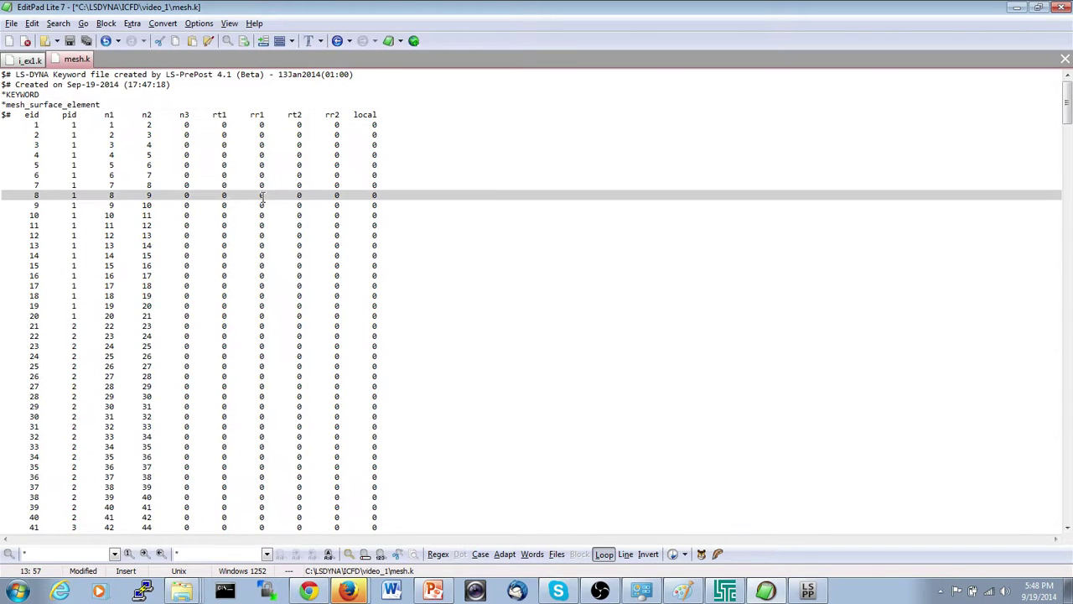
key("ctrl+f")
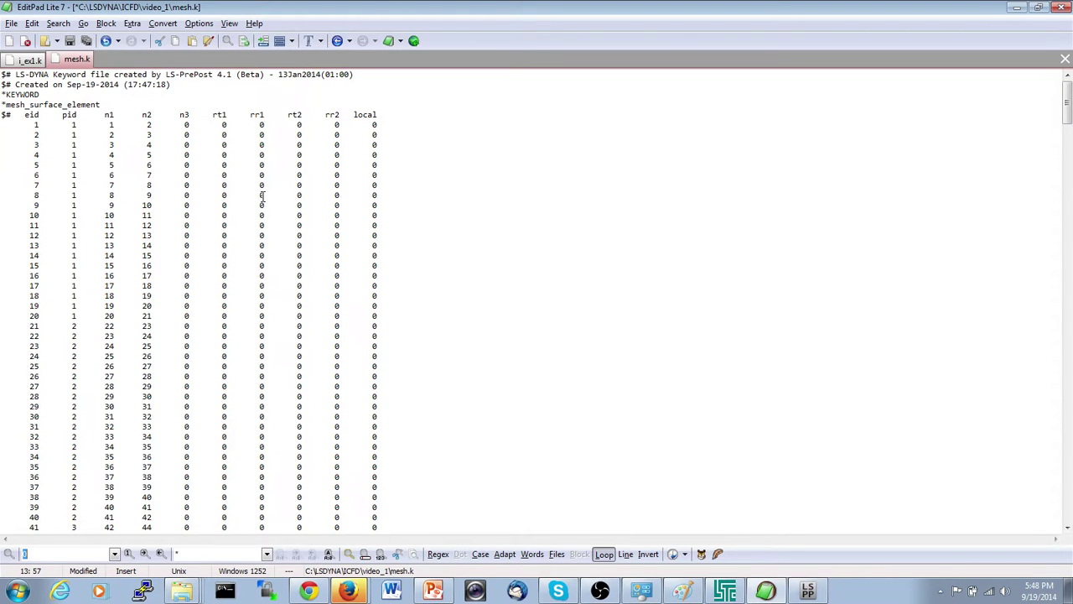
type("*")
left_click(6, 307)
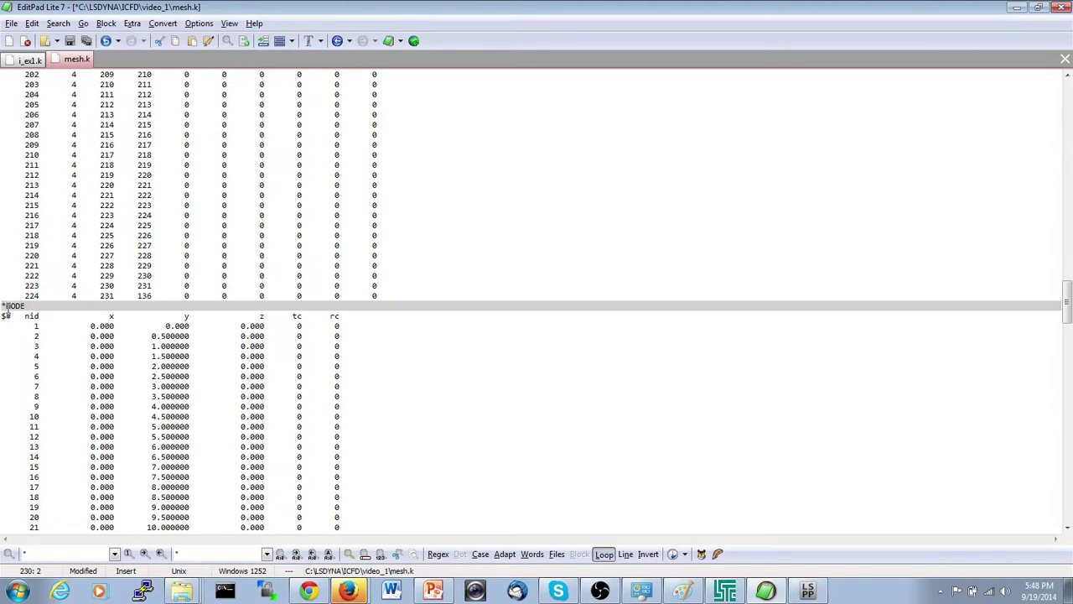
type("mesh_")
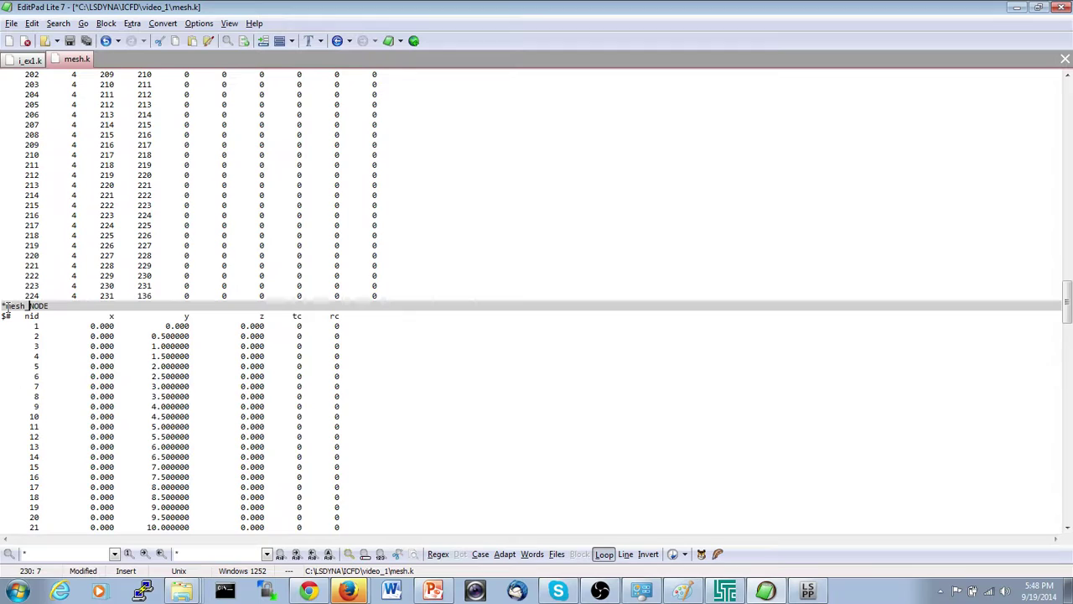
type("surface")
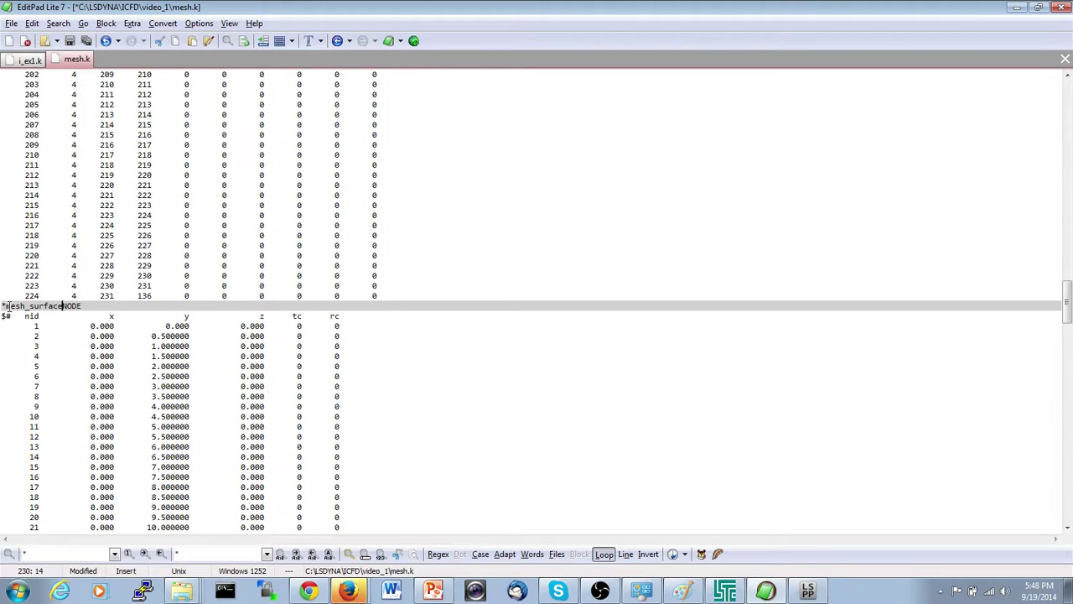
type("_")
left_click(70, 40)
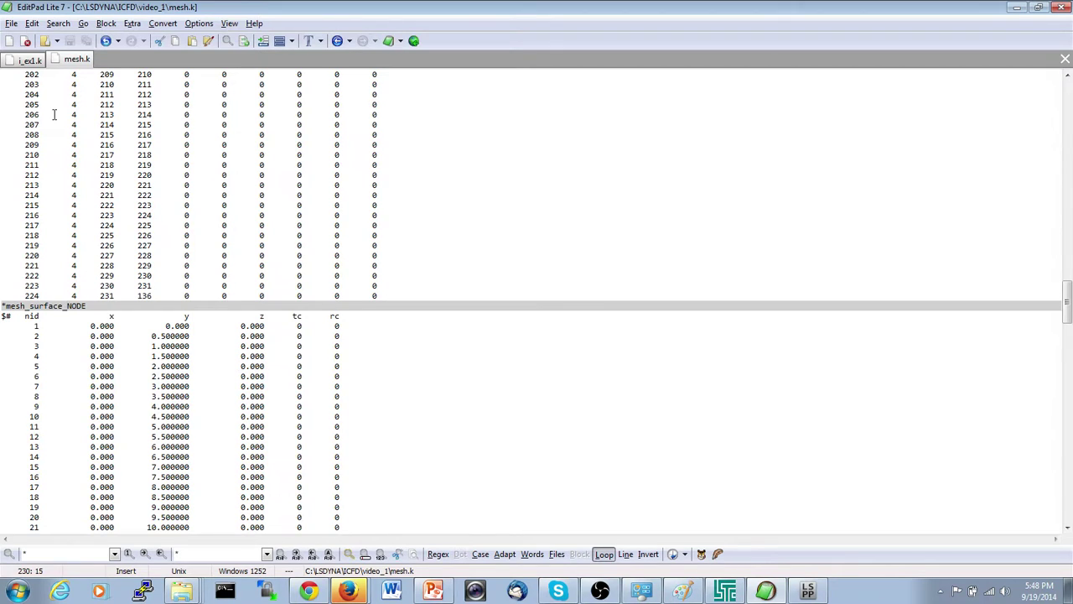
left_click(29, 60)
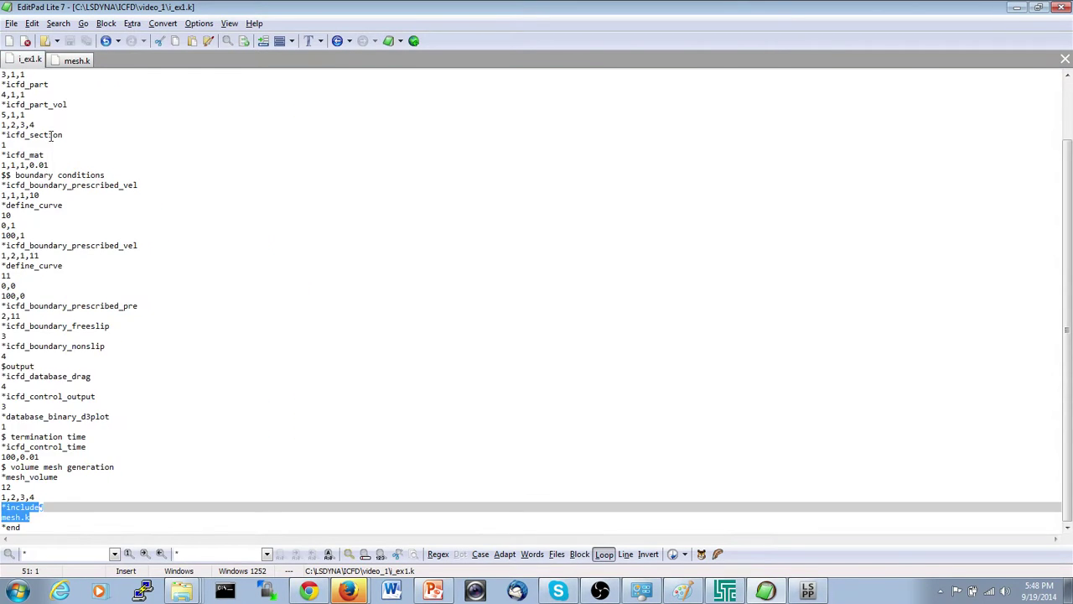
scroll(77, 237, "up", 3)
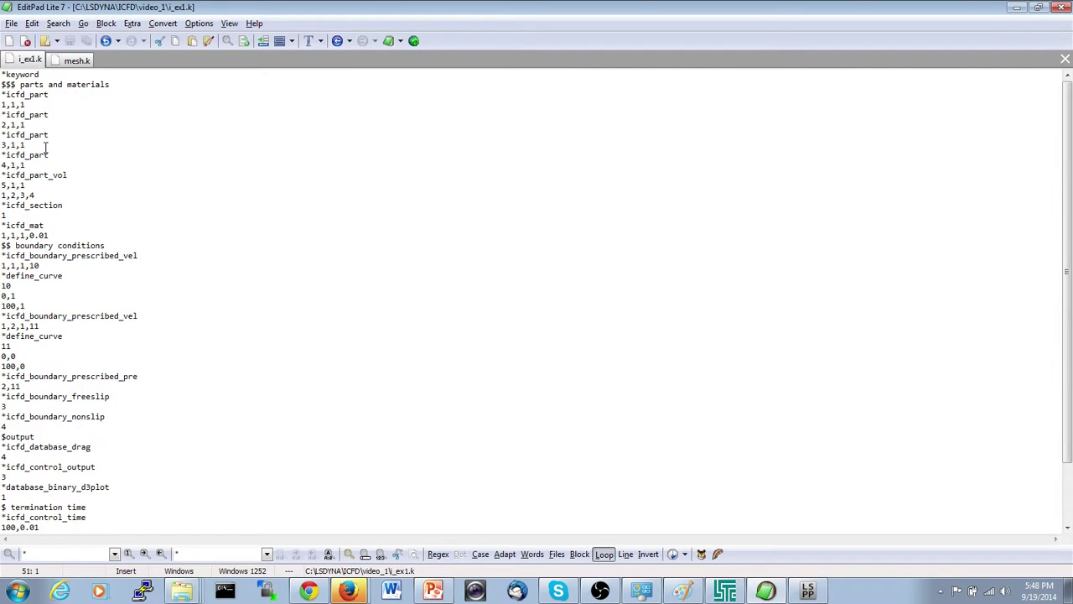
left_click(3, 104)
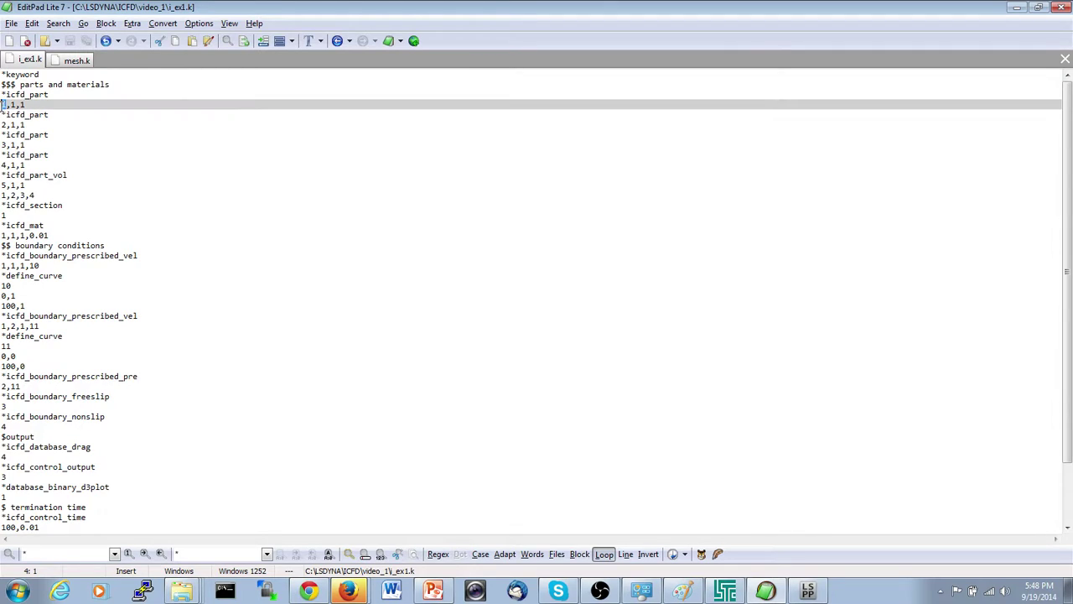
left_click(5, 124)
left_click(4, 144)
left_click(4, 175)
left_click(6, 164)
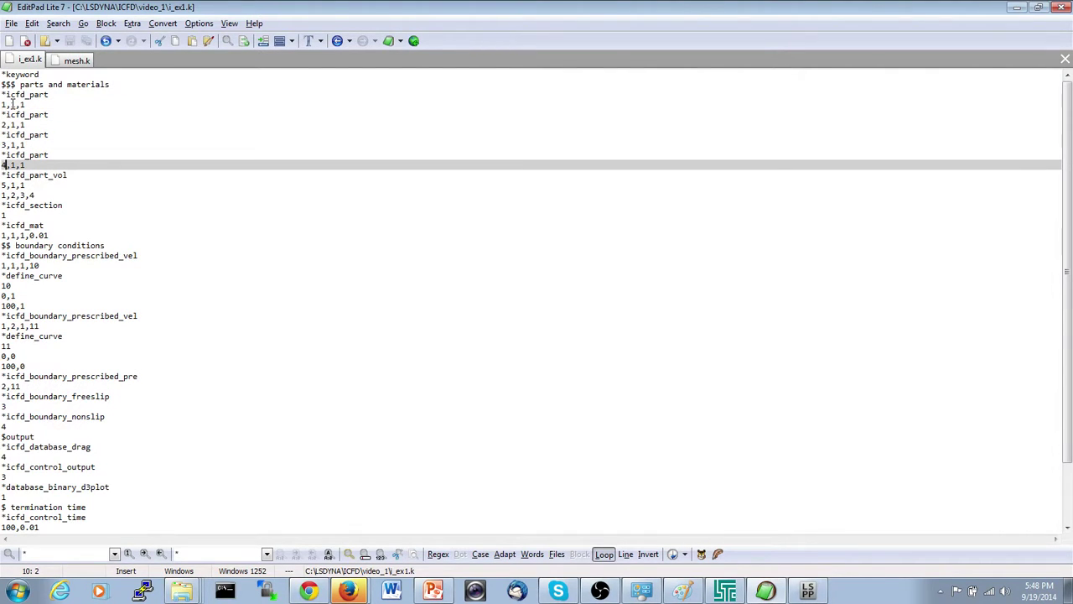
left_click(14, 104)
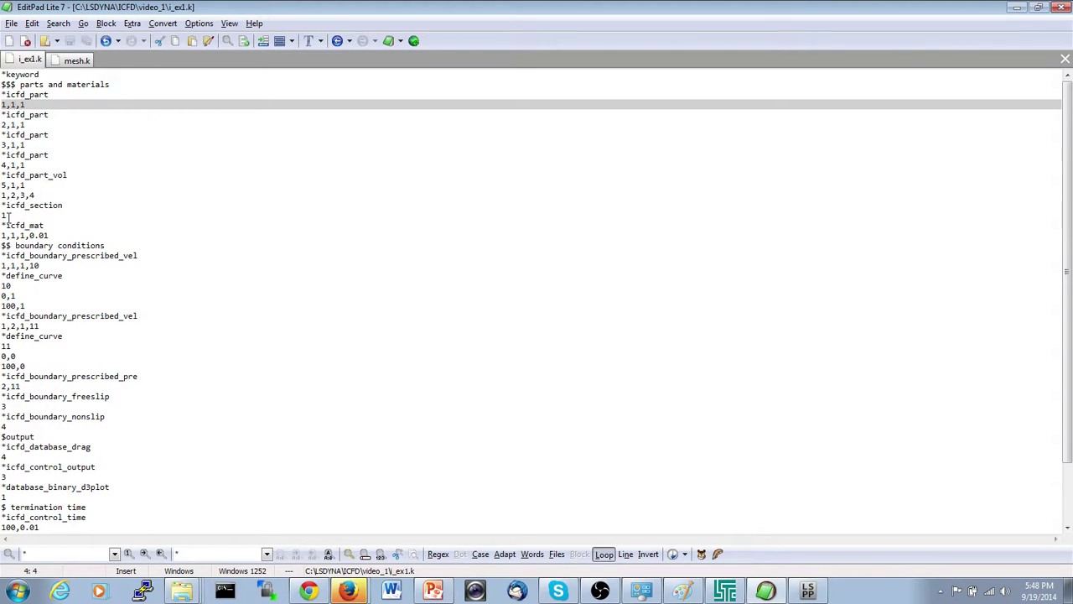
left_click_drag(6, 216, 2, 205)
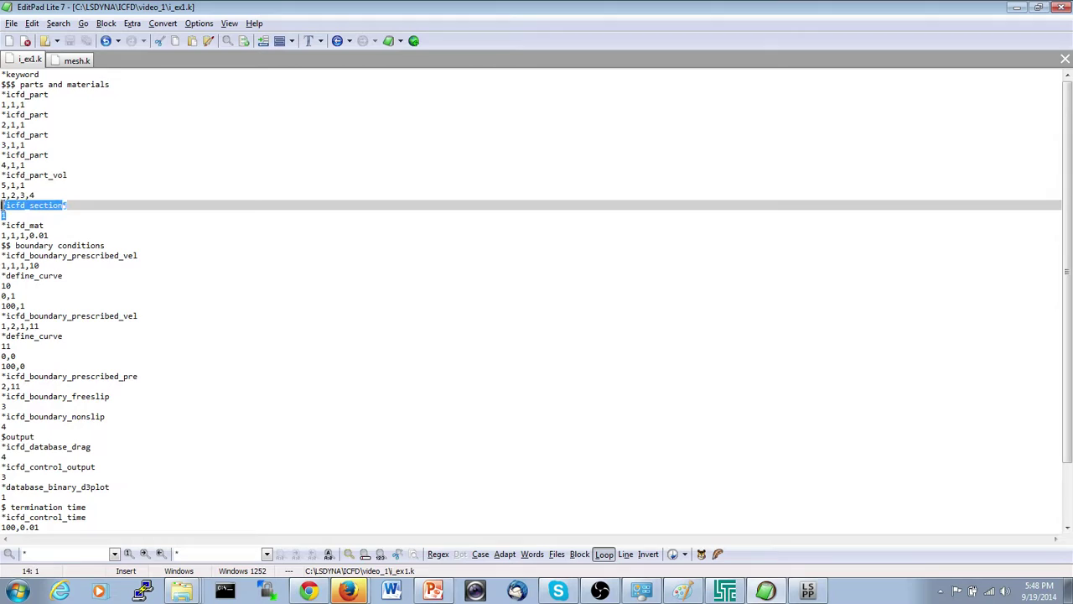
left_click(7, 216)
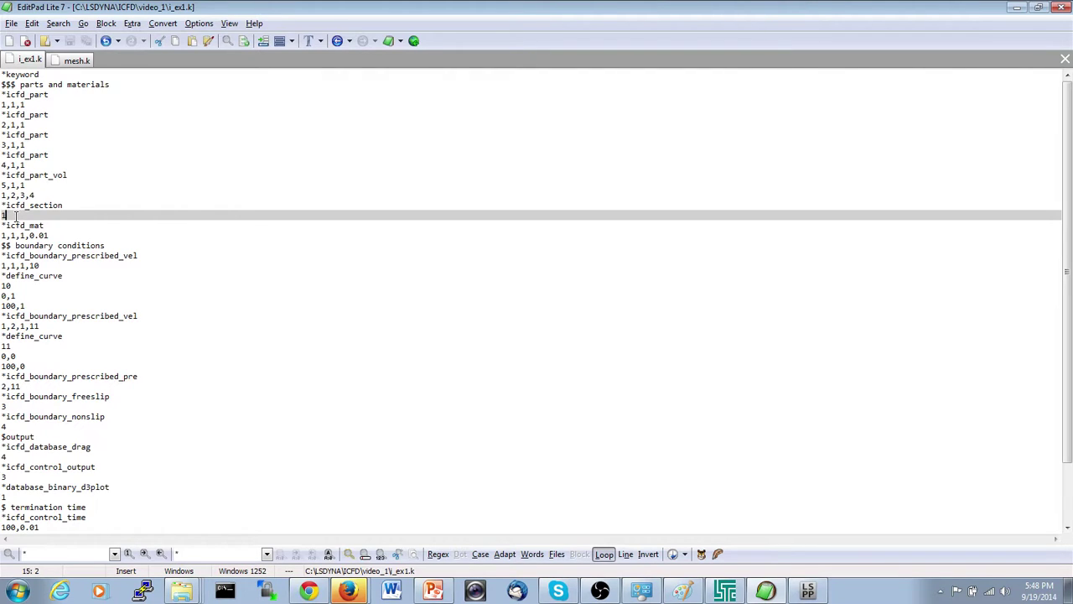
key("Up")
key("Up")
key("Up")
key("Right")
key("Right")
key("Right")
left_click(3, 235)
left_click(13, 236)
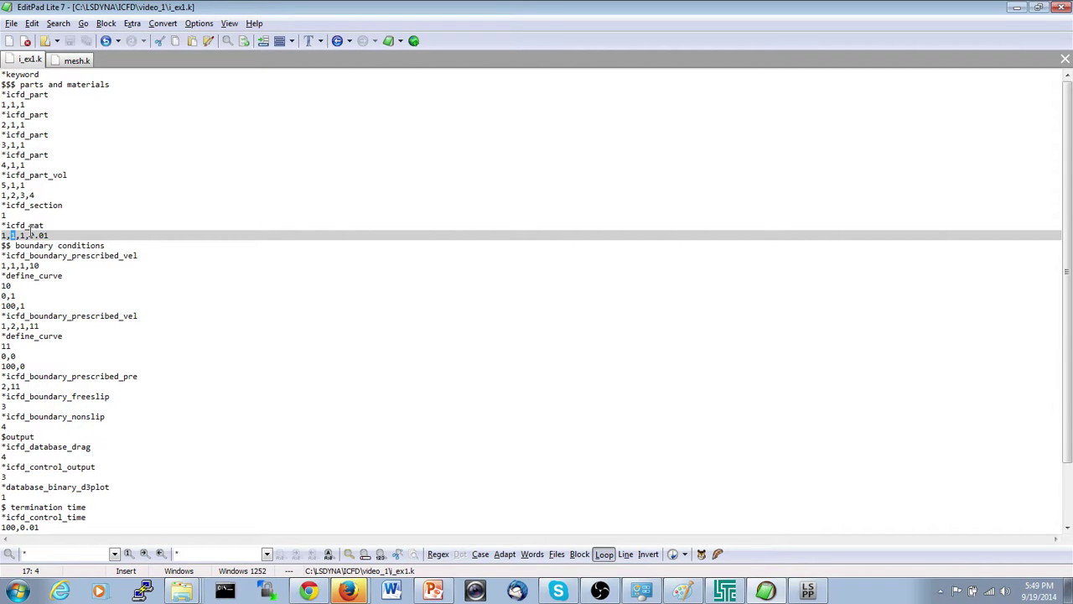
left_click_drag(20, 235, 49, 235)
left_click(23, 235)
left_click_drag(30, 235, 53, 236)
left_click(3, 185)
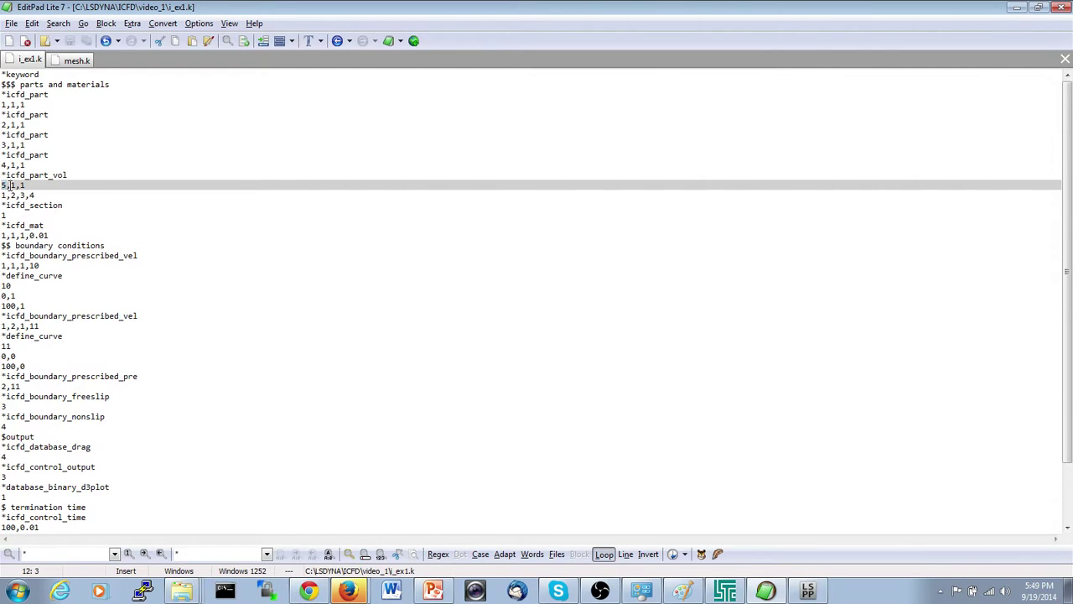
left_click(13, 185)
left_click(25, 185)
left_click(37, 194)
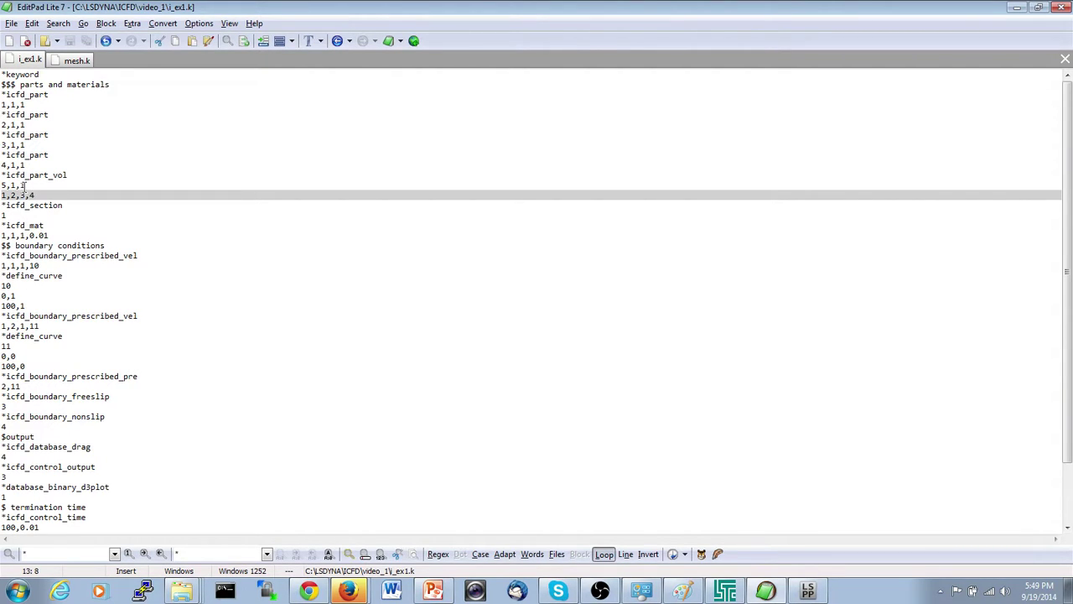
left_click_drag(38, 195, 3, 194)
left_click(106, 244)
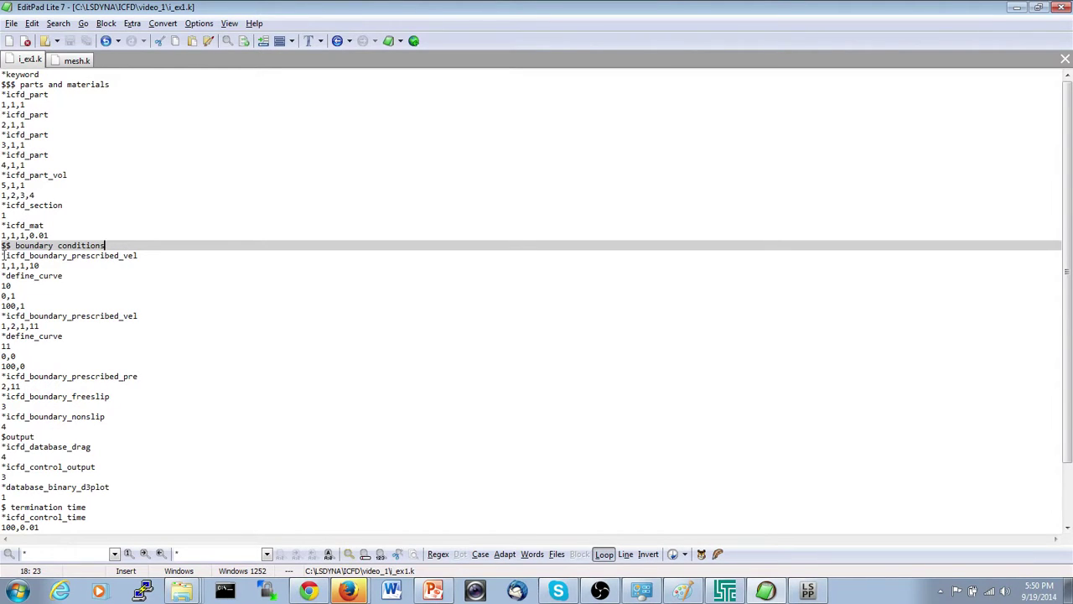
left_click_drag(2, 255, 141, 257)
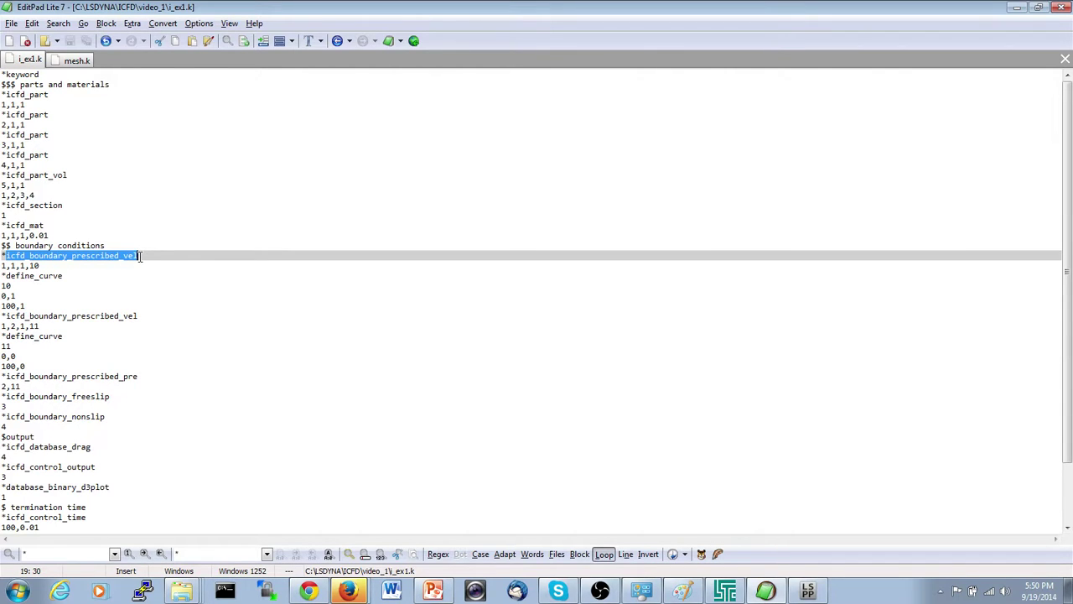
left_click_drag(138, 376, 6, 376)
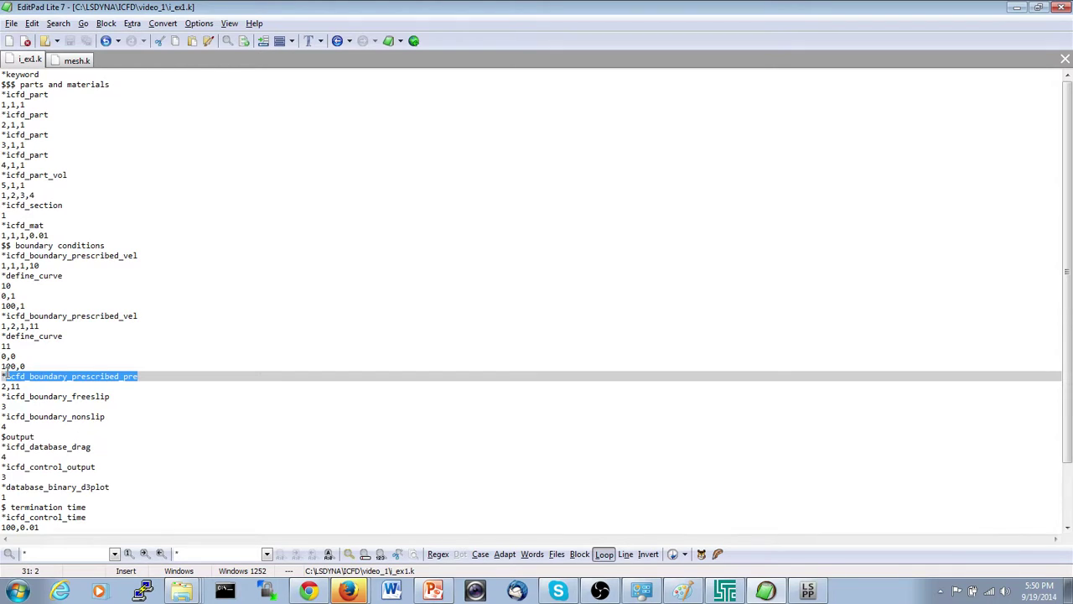
left_click(72, 396)
left_click_drag(72, 397, 114, 397)
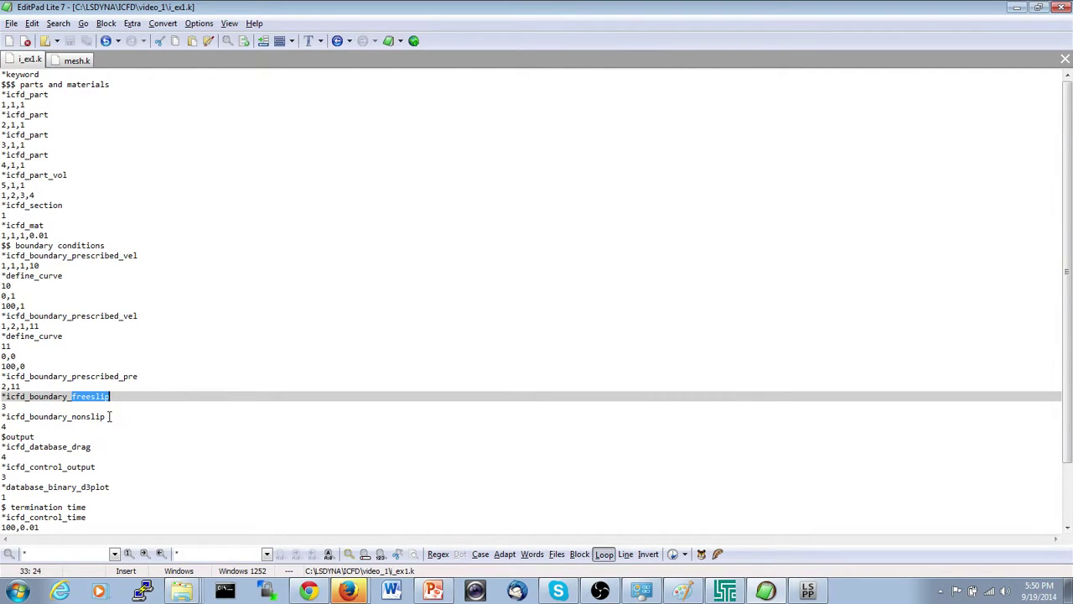
left_click_drag(109, 416, 2, 417)
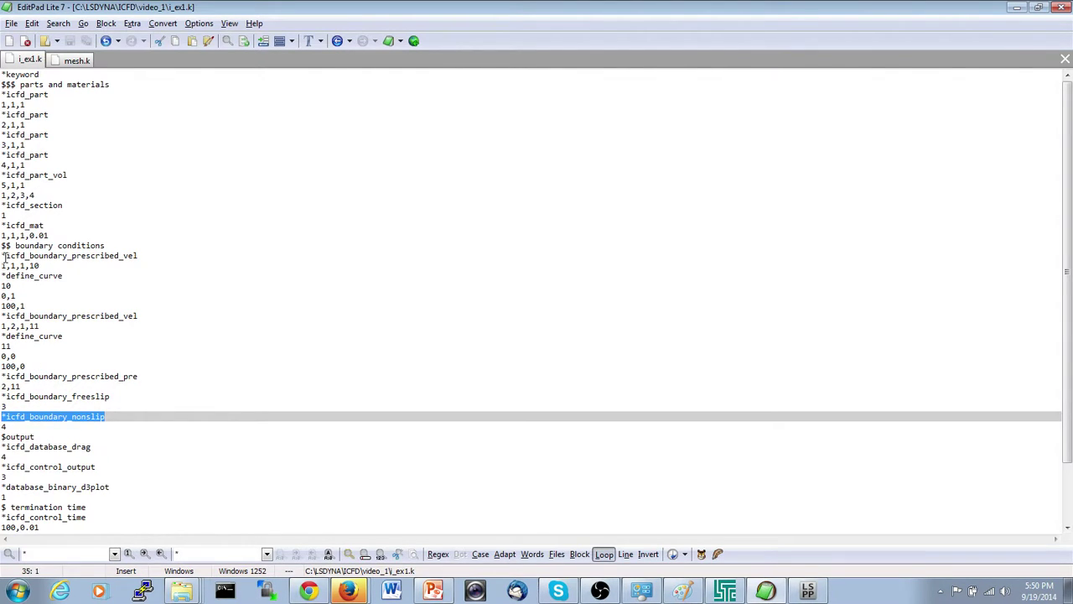
left_click(2, 265)
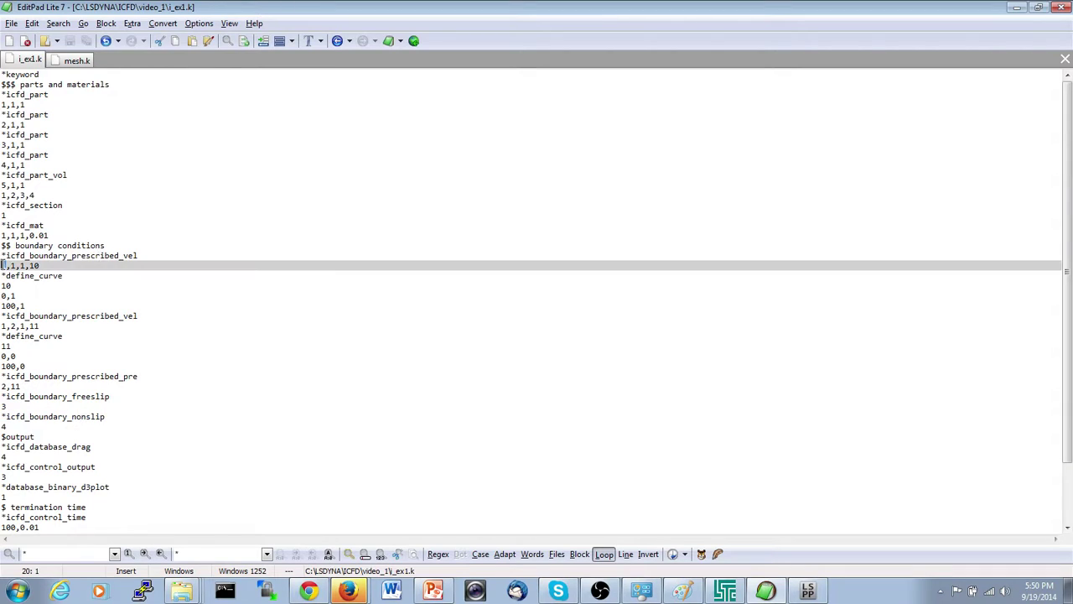
left_click(14, 265)
double_click(22, 265)
left_click_drag(40, 266, 29, 267)
mouse_move(11, 296)
left_mouse_down()
mouse_move(27, 305)
mouse_move(4, 305)
left_mouse_up()
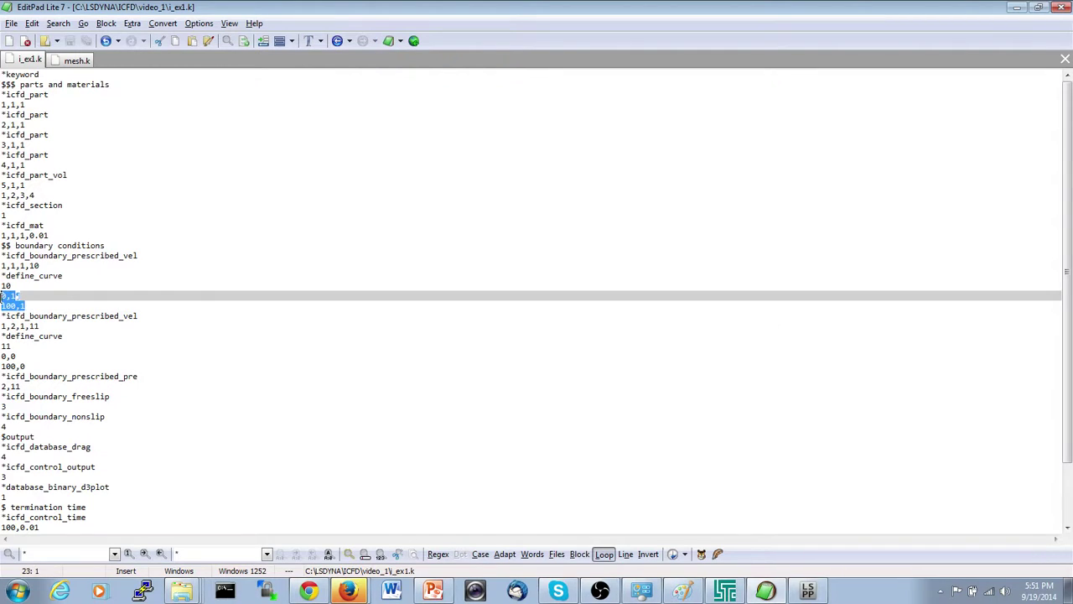
left_click(65, 307)
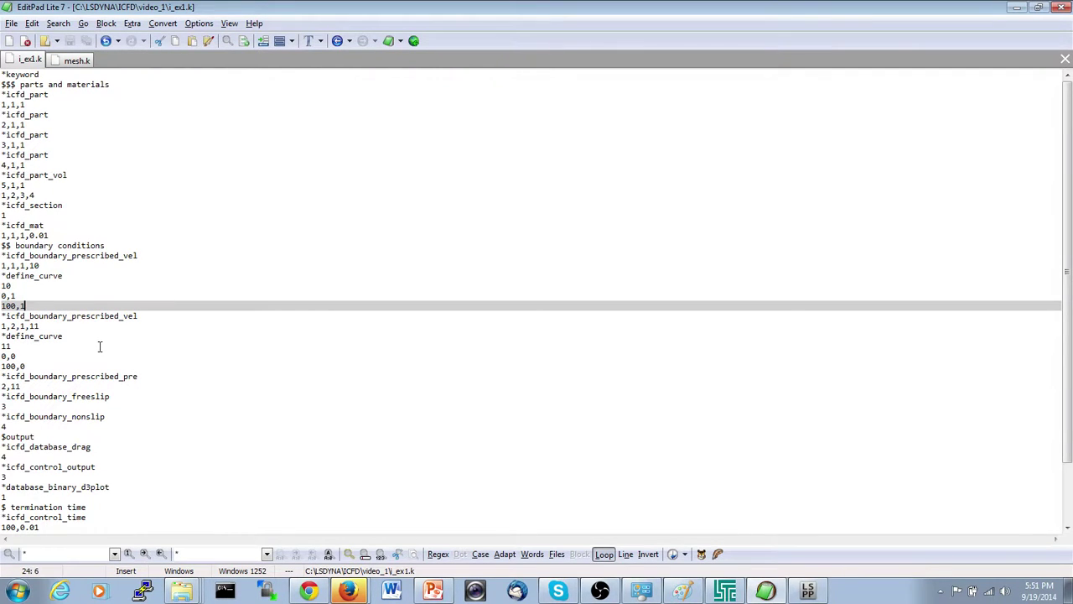
left_click(14, 326)
left_click_drag(14, 325, 10, 325)
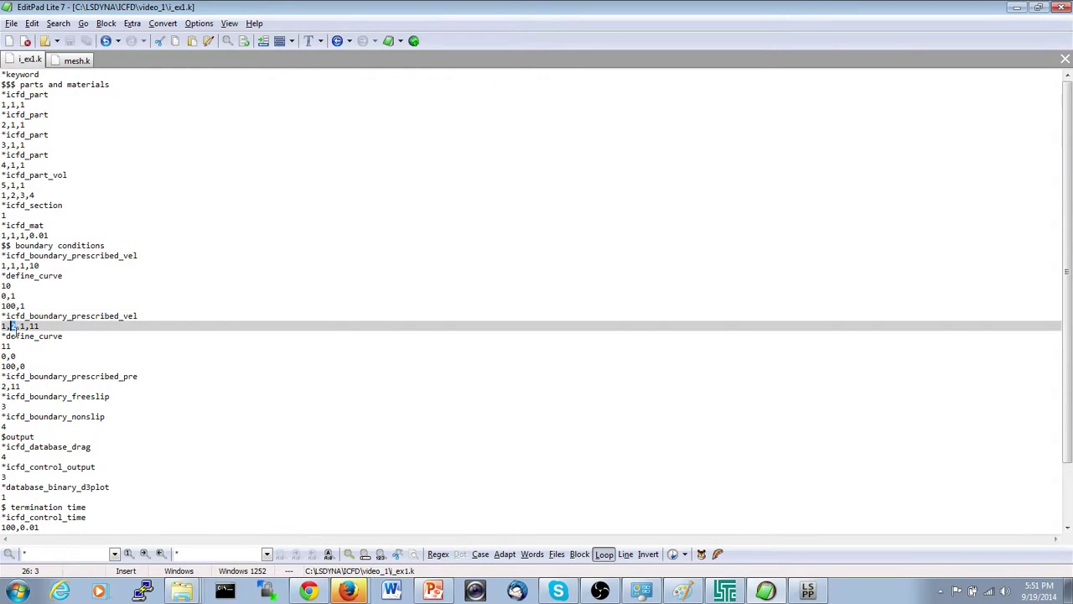
left_click_drag(26, 366, 1, 336)
left_click(21, 386)
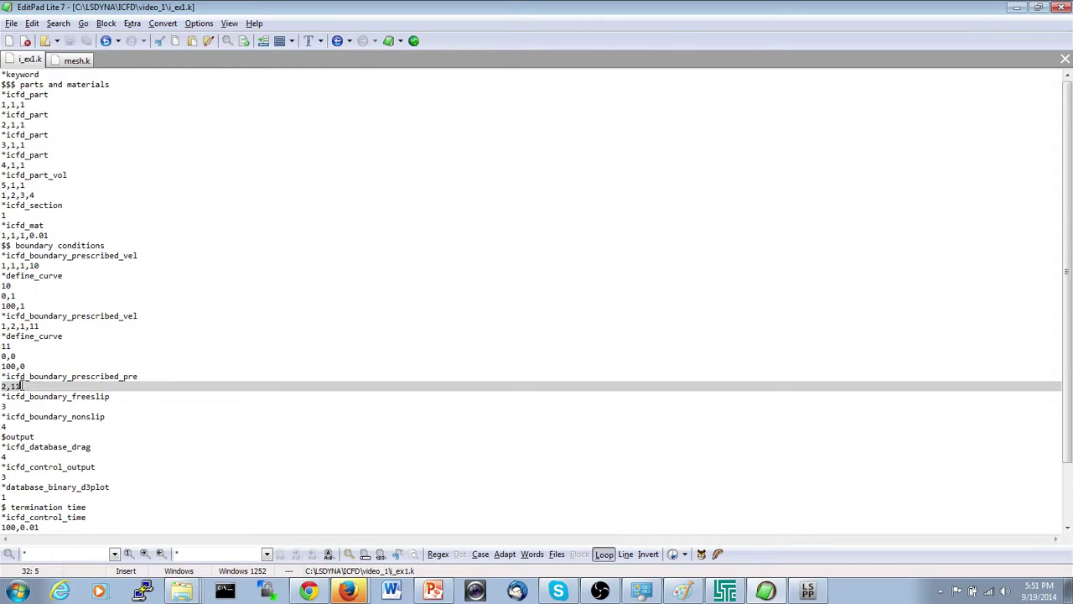
left_click_drag(30, 367, 2, 337)
left_click(38, 365)
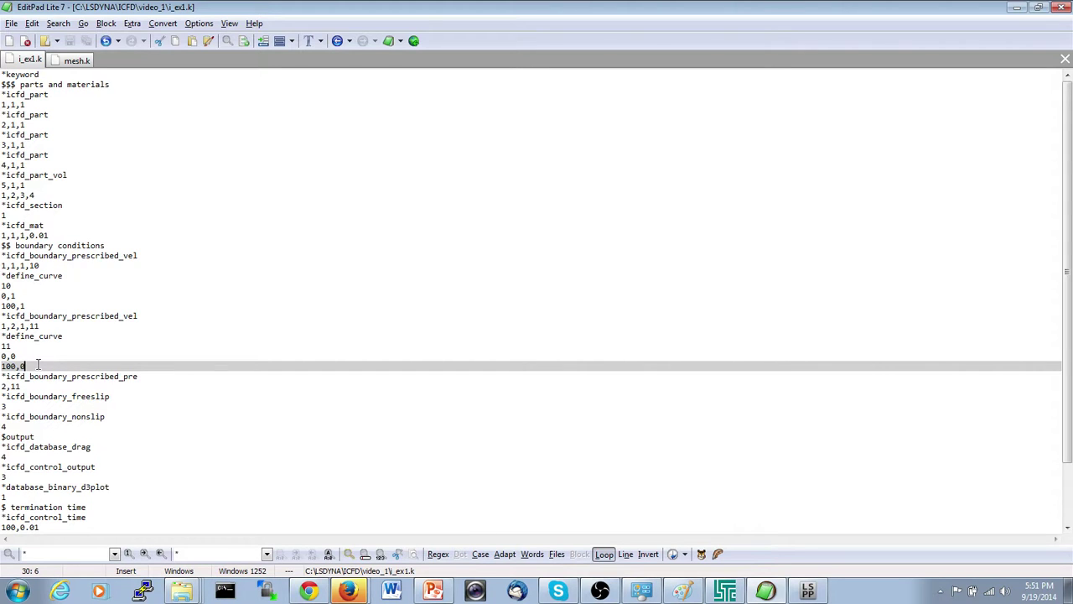
scroll(42, 379, "down", 1)
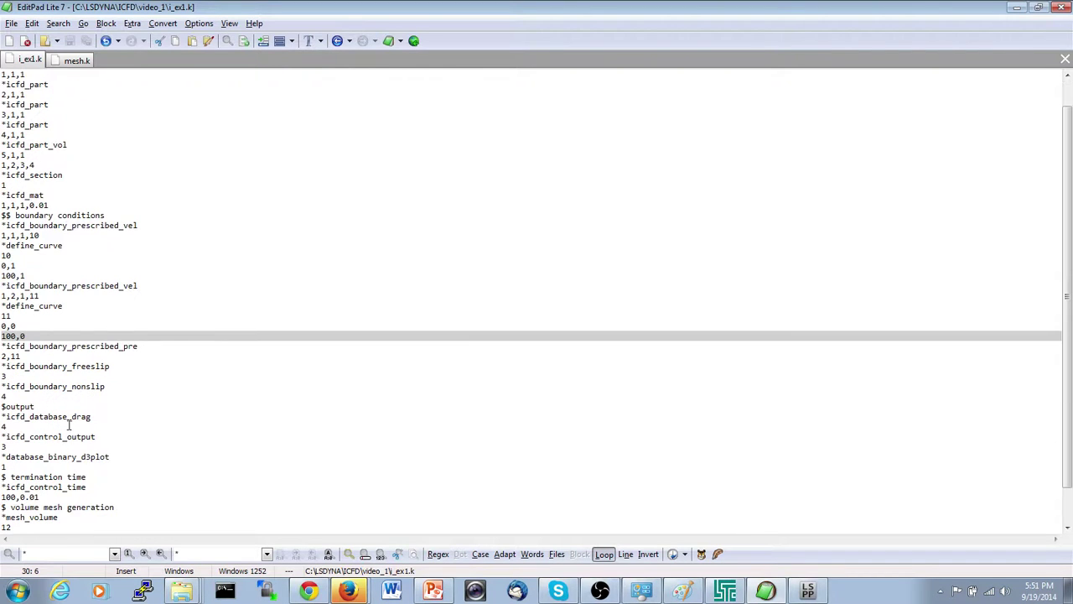
scroll(62, 411, "down", 1)
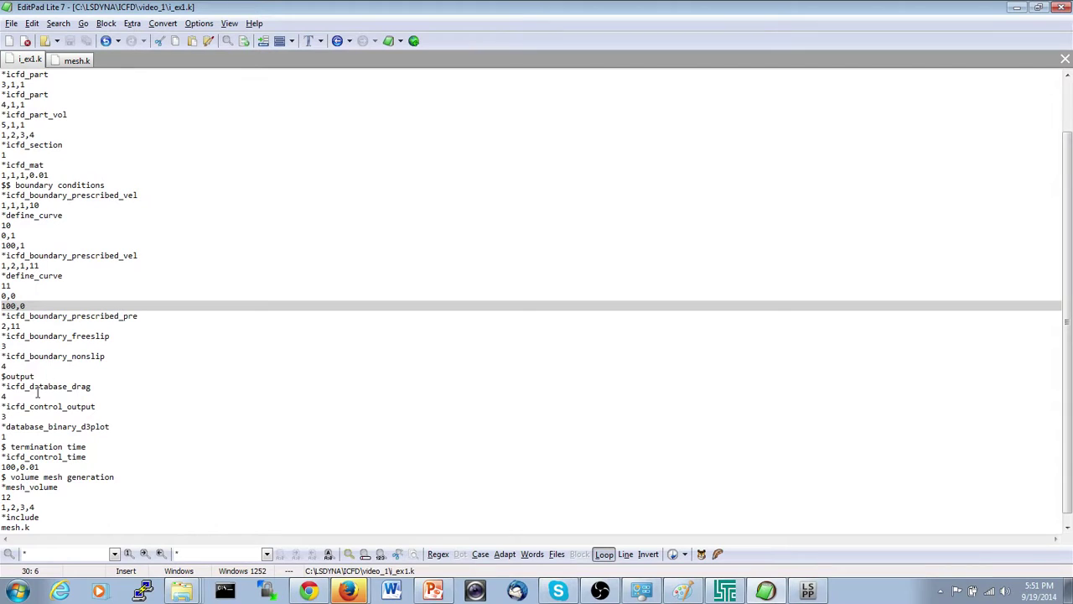
left_click_drag(29, 387, 98, 387)
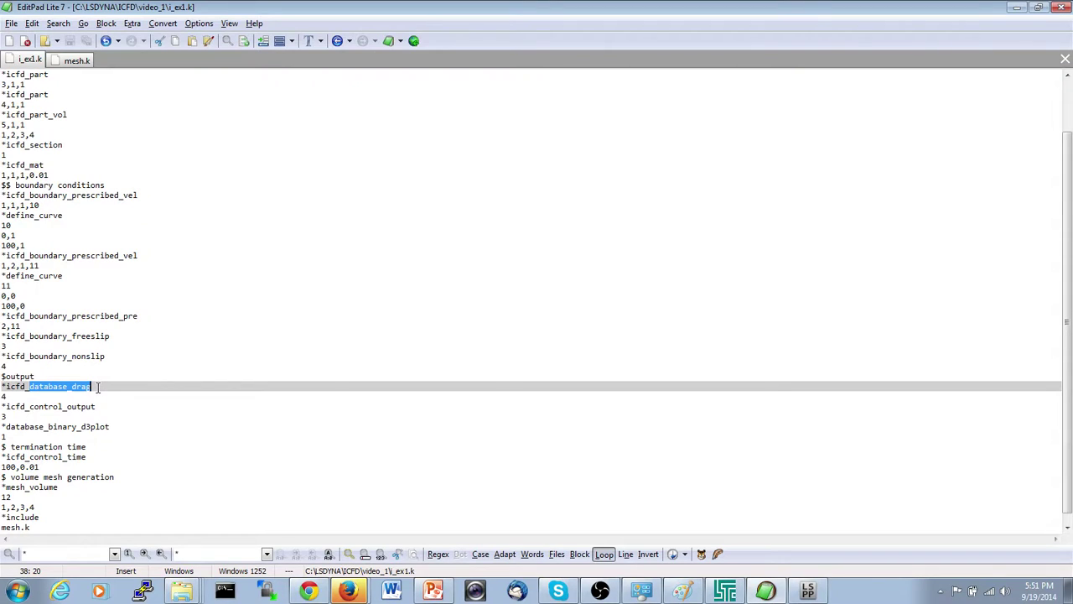
left_click(14, 396)
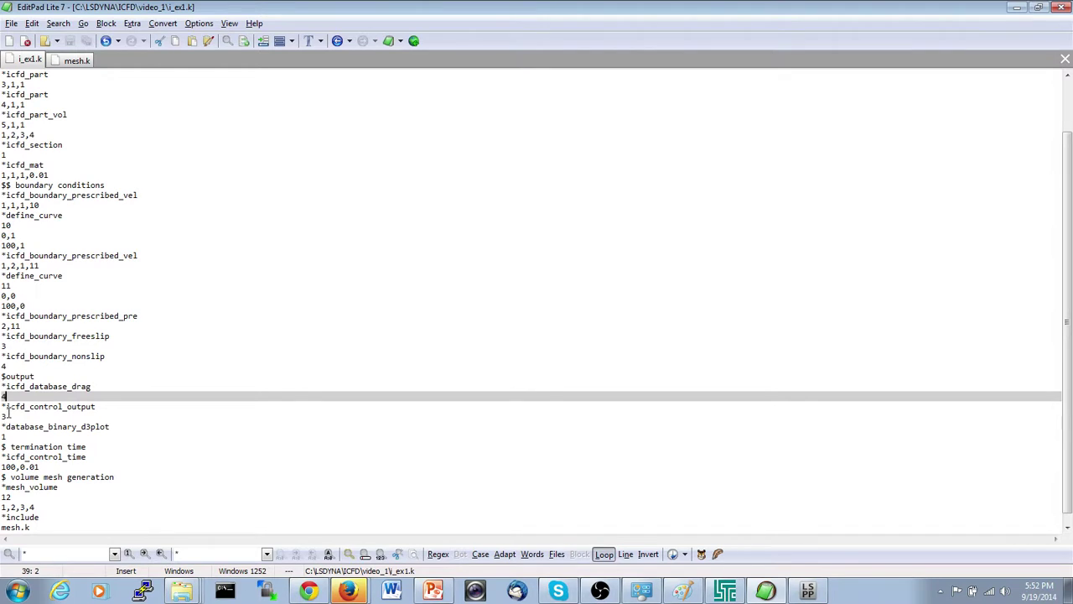
left_click(5, 408)
left_click_drag(5, 409, 25, 411)
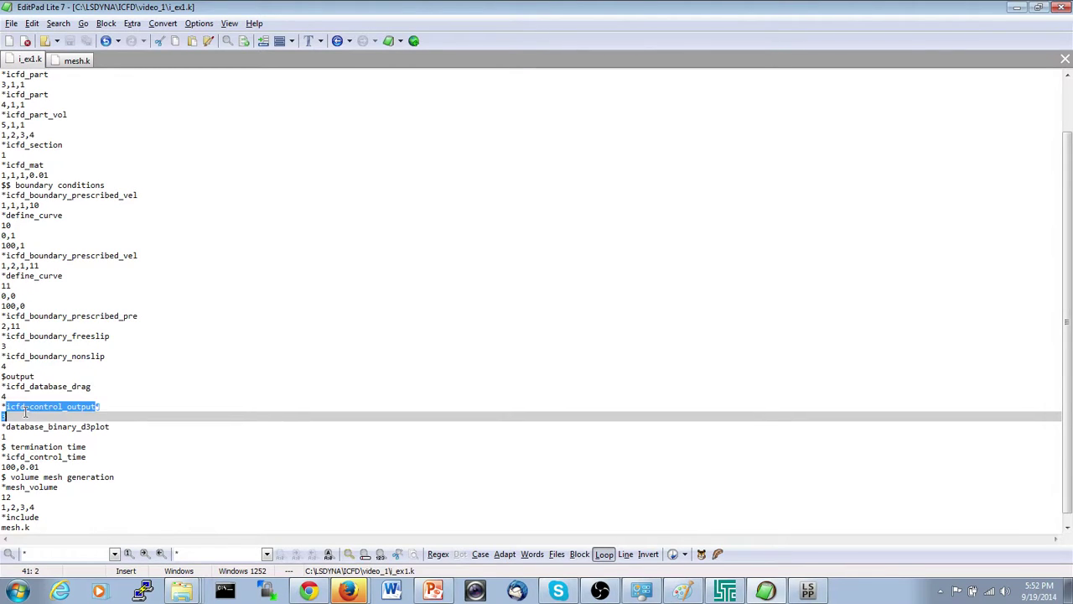
left_click(26, 411)
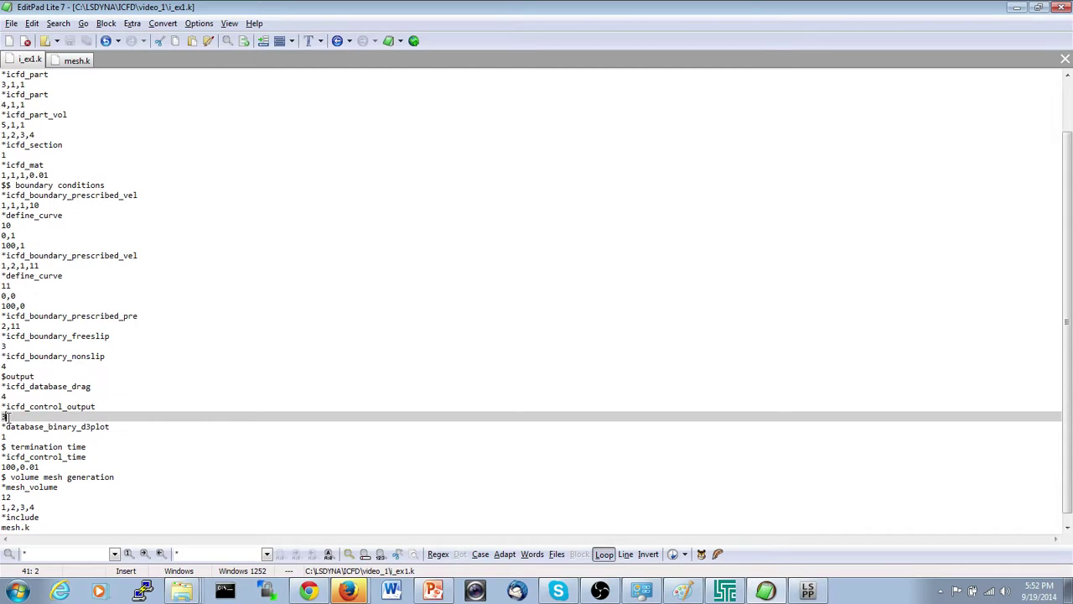
key("Down")
key("Down")
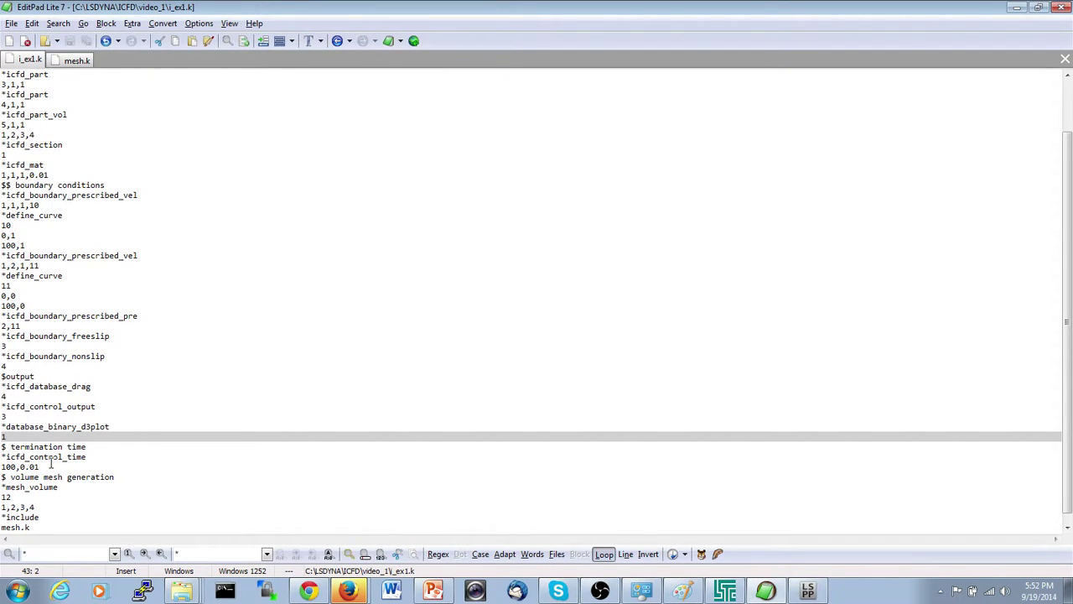
left_click(2, 467)
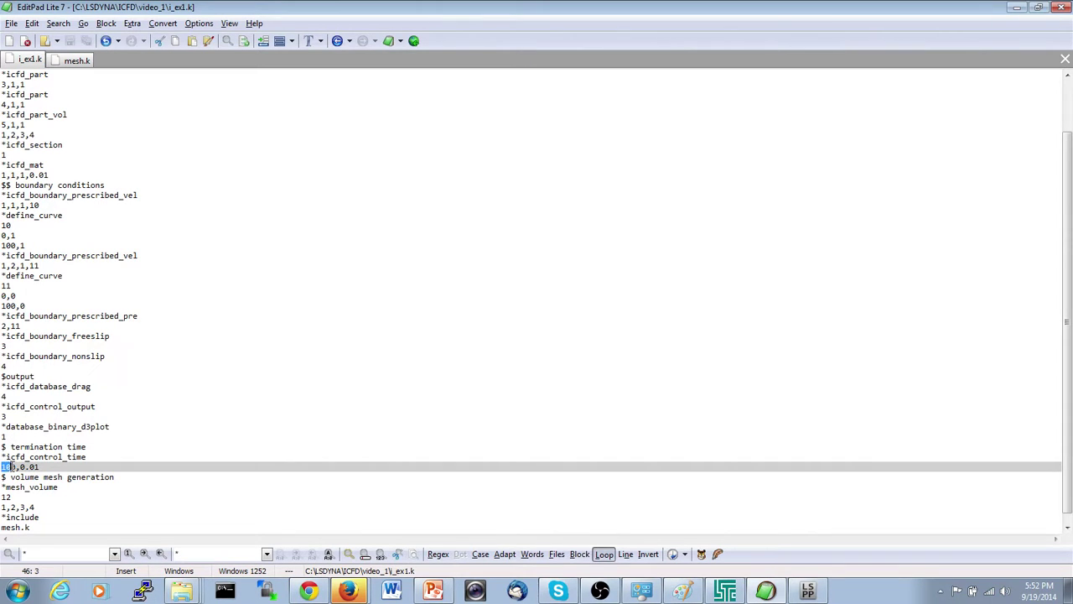
left_click_drag(20, 466, 40, 466)
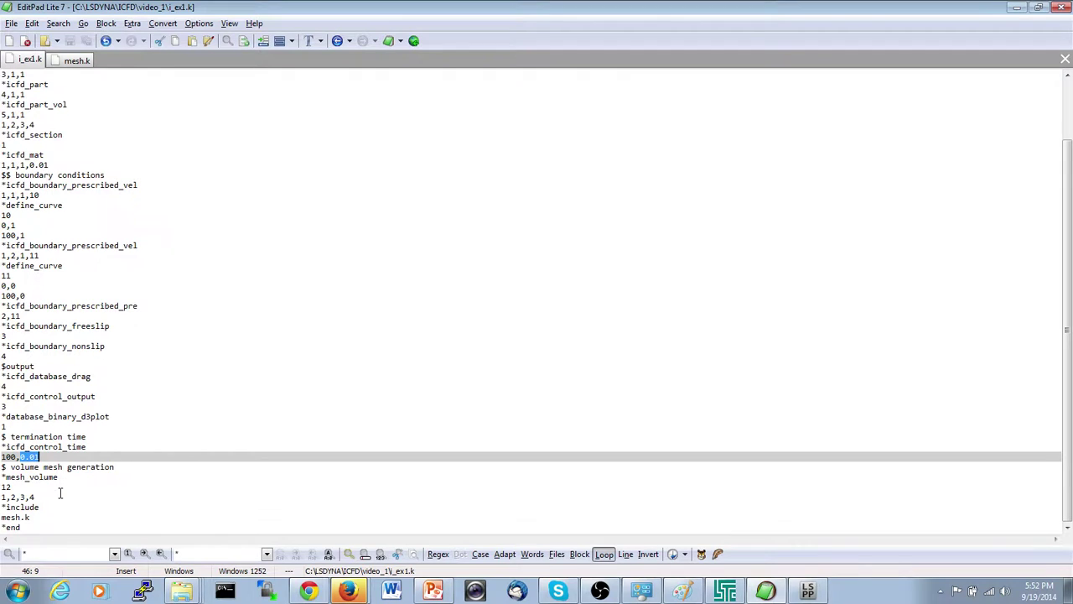
scroll(61, 493, "down", 1)
double_click(40, 489)
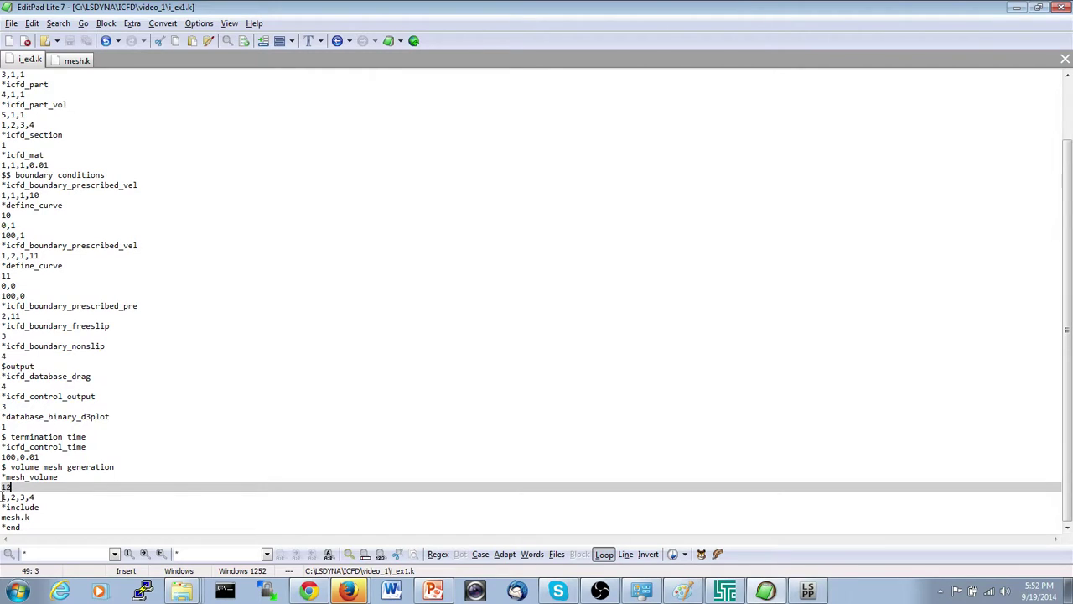
mouse_move(1, 496)
left_mouse_down()
mouse_move(47, 499)
mouse_move(1, 476)
left_mouse_up()
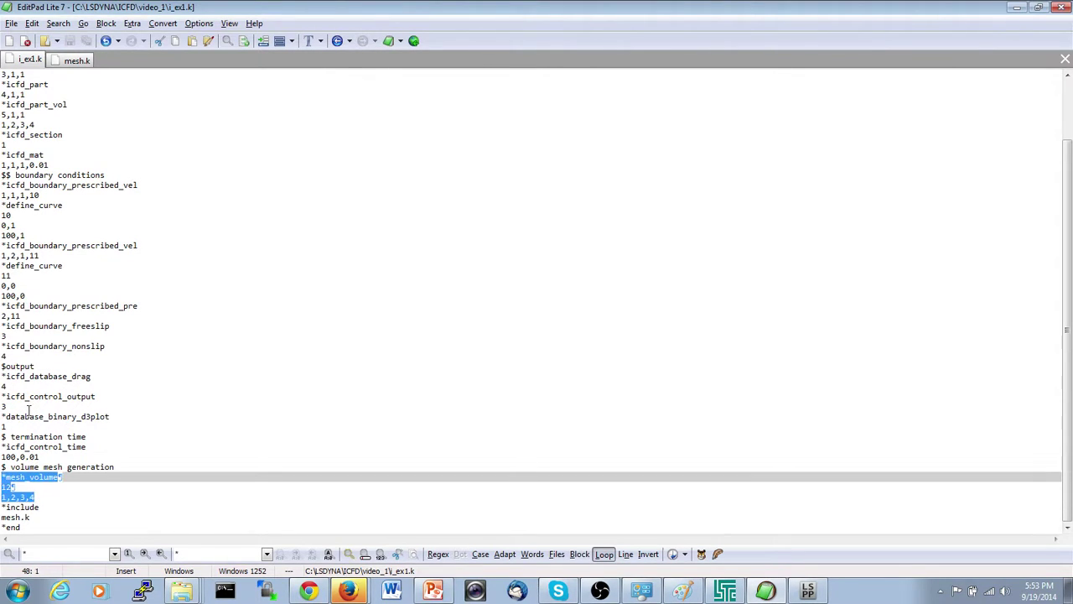
scroll(69, 214, "up", 1)
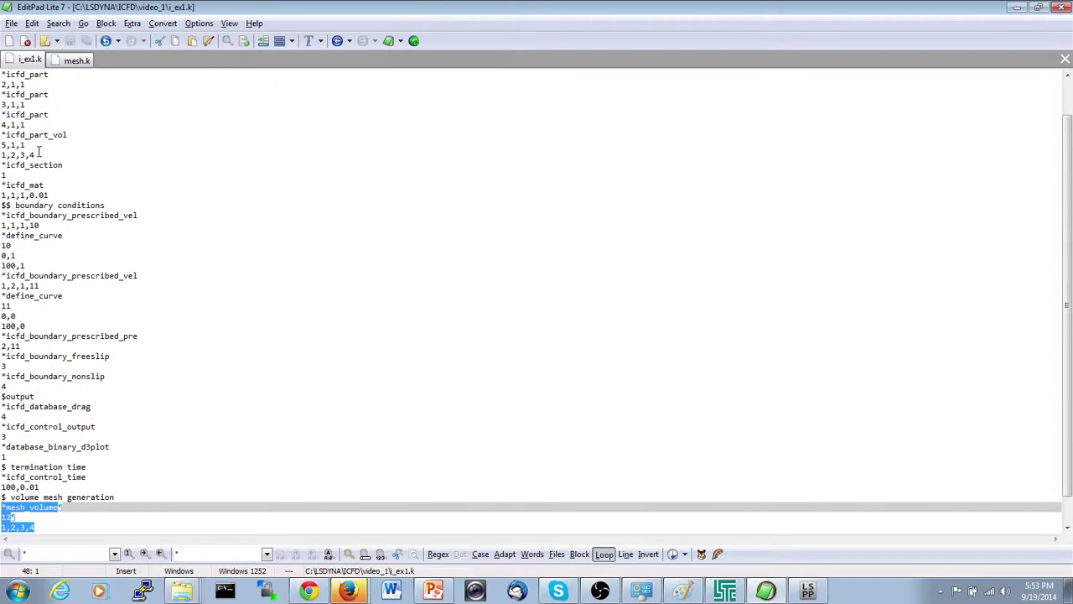
left_click_drag(38, 154, 3, 136)
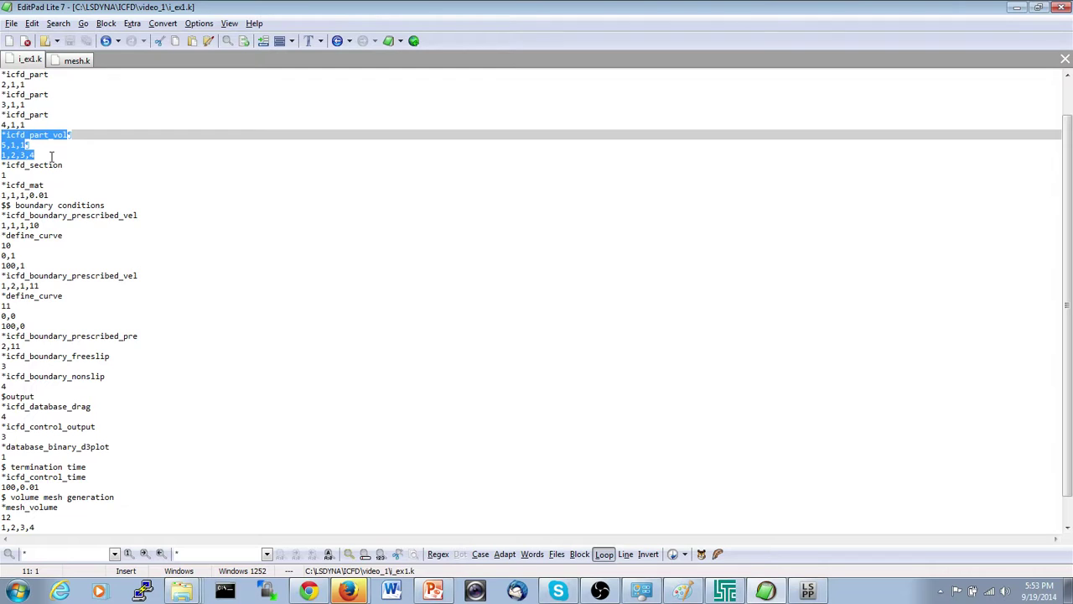
left_click(35, 515)
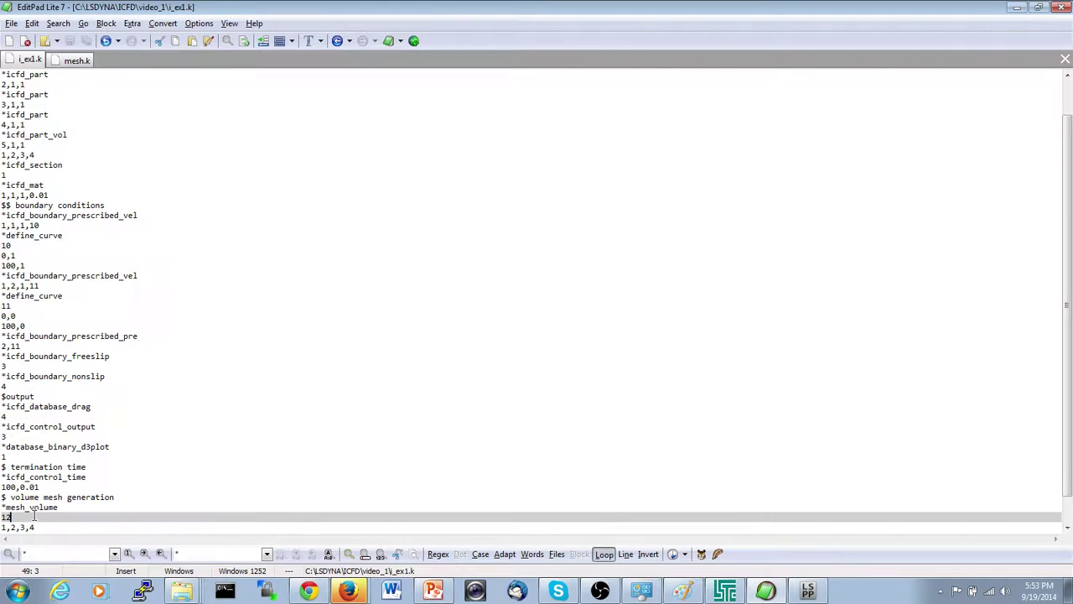
scroll(37, 508, "down", 1)
left_click_drag(35, 498, 2, 477)
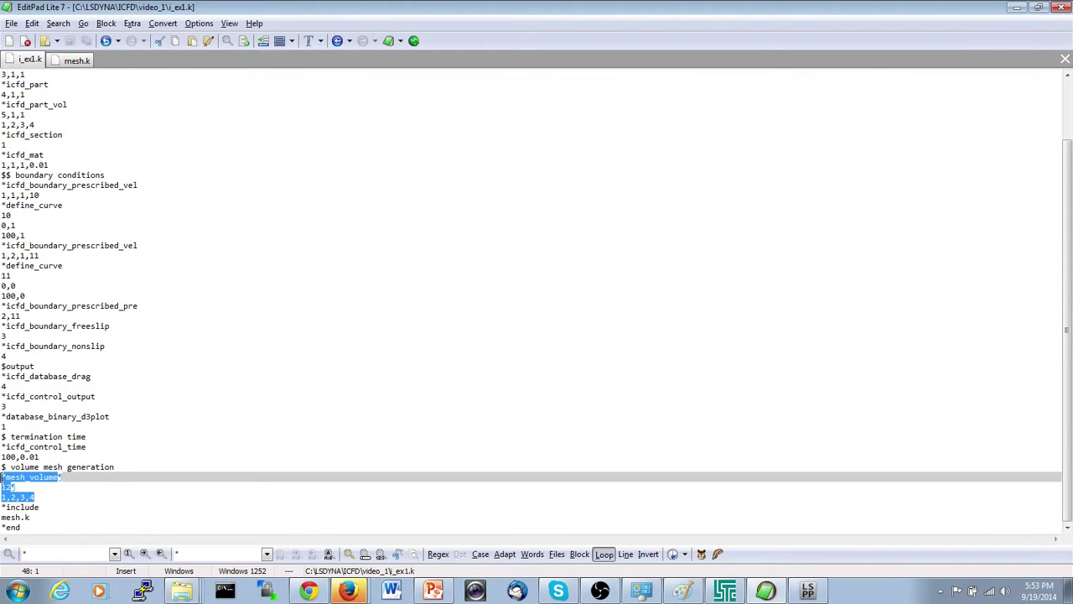
left_click(33, 496)
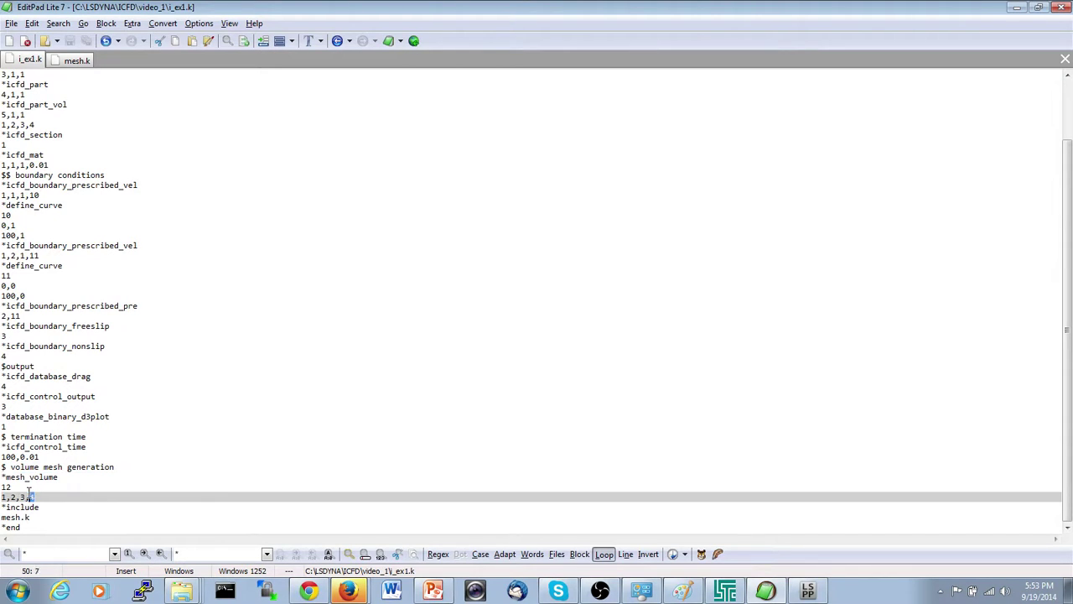
left_click_drag(33, 497, 2, 496)
left_click_drag(35, 124, 1, 124)
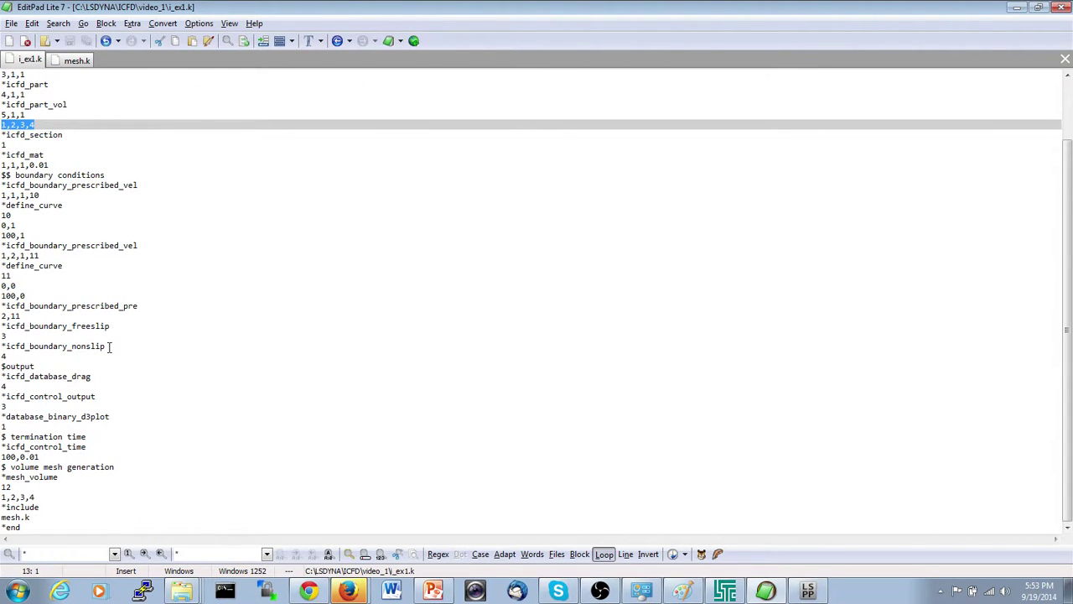
Step: Bring the video_1 results folder window to the front
scroll(117, 394, "up", 2)
left_click(131, 217)
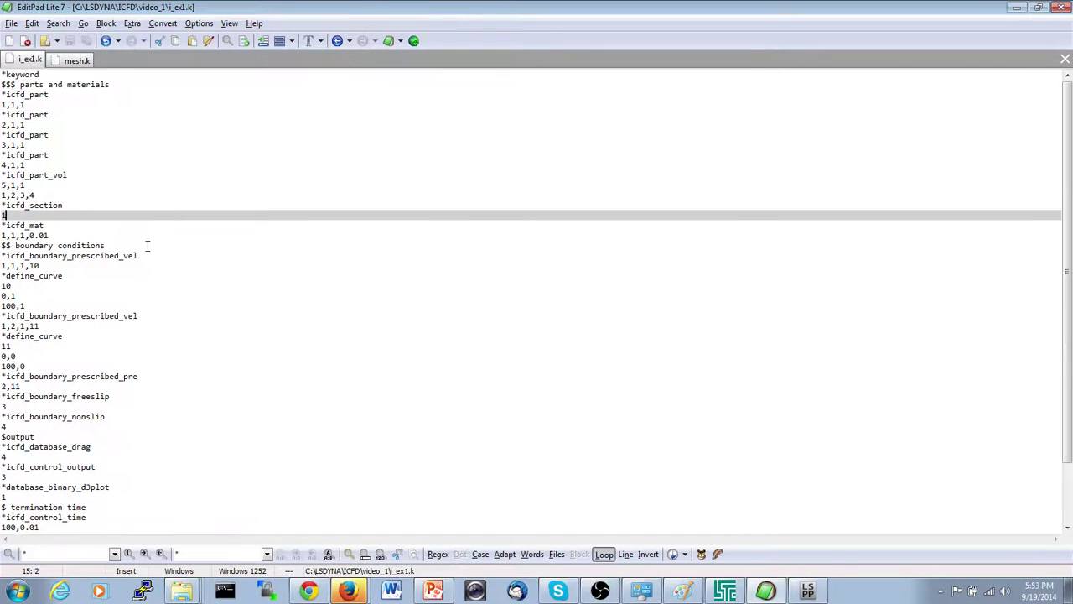
left_click(807, 592)
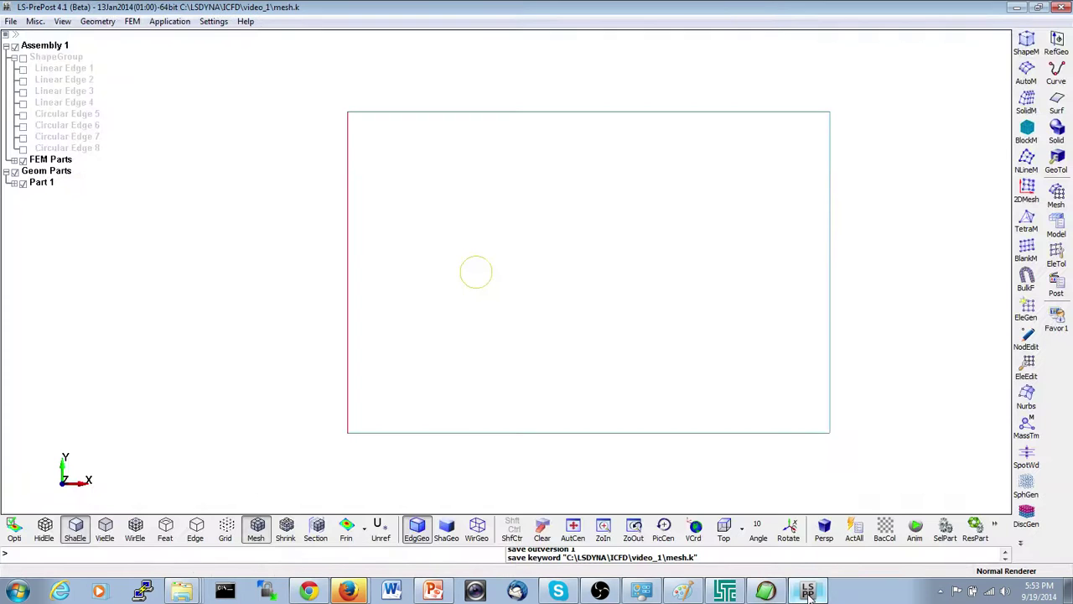
left_click(182, 591)
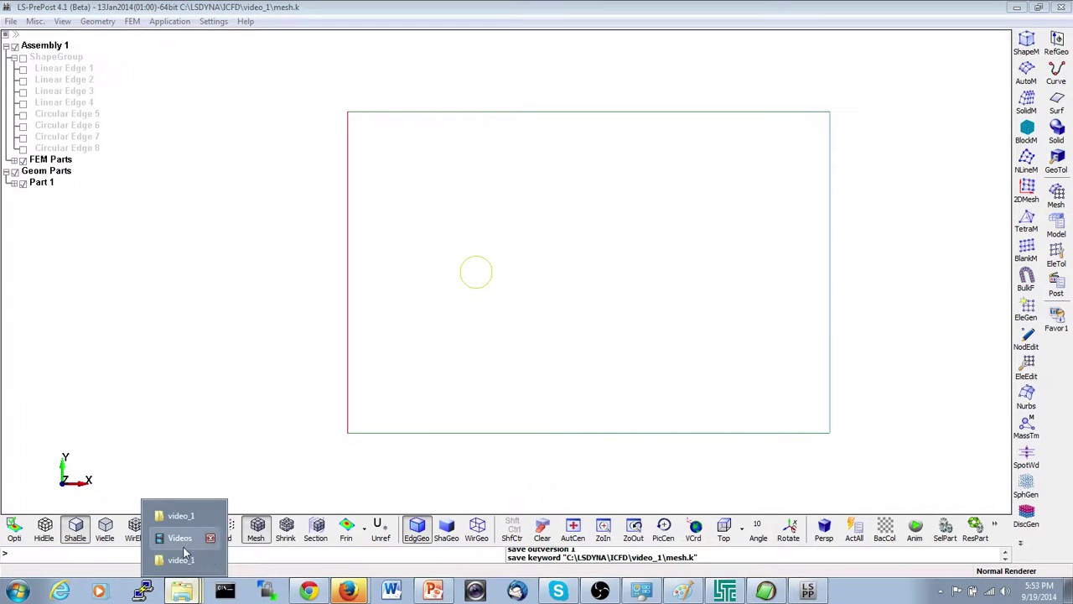
left_click(182, 558)
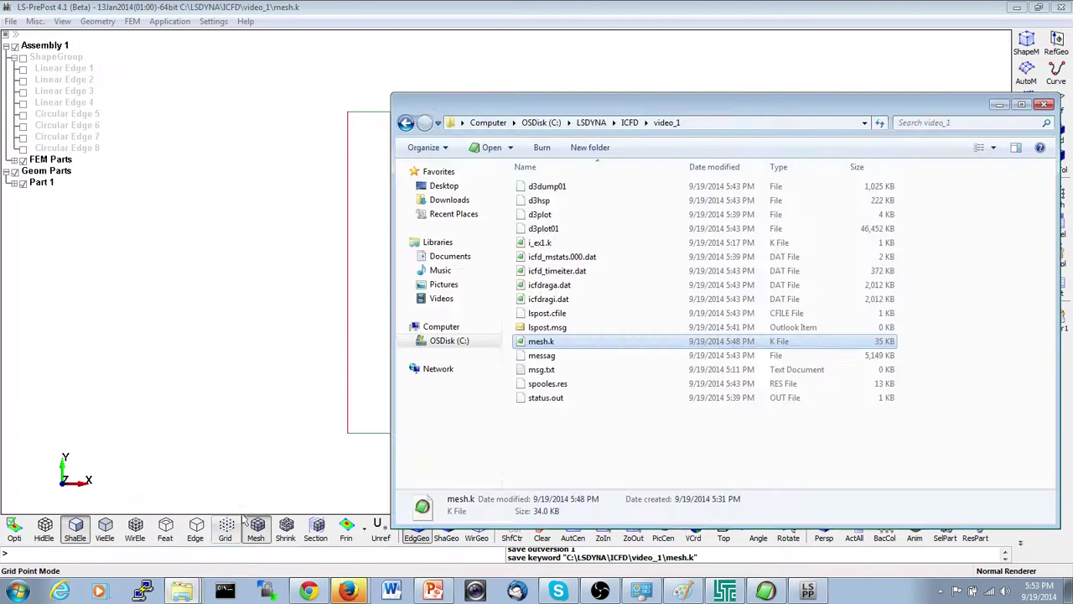
Step: Minimize LS-PrePost 4.1 and EditPad, then drag d3plot onto the LS-PrePost 4.2 shortcut
left_click(1016, 7)
left_click(536, 216)
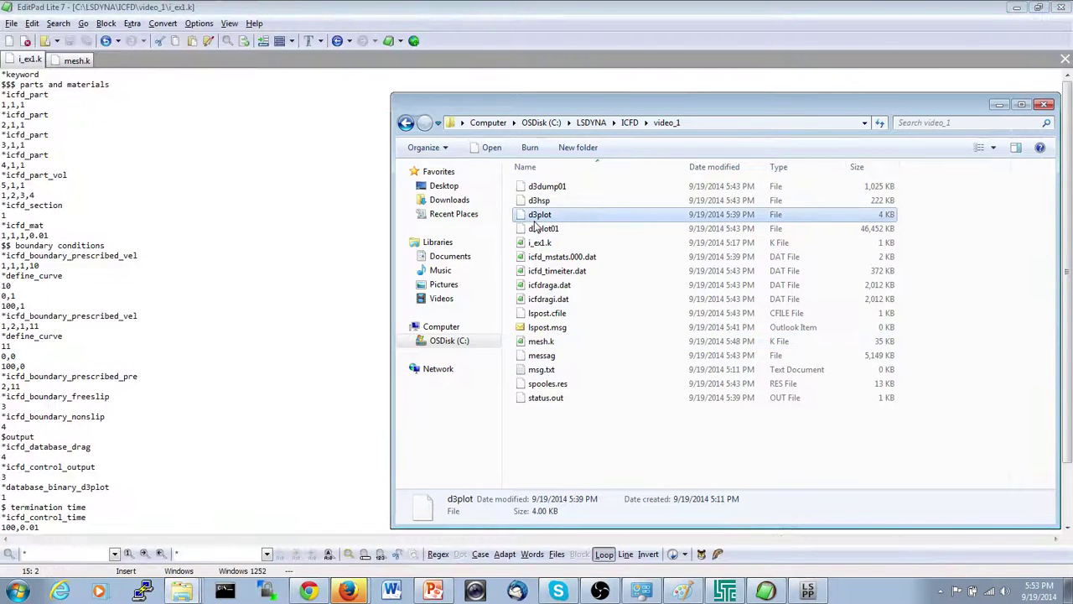
left_click(1016, 7)
left_click_drag(536, 215, 130, 503)
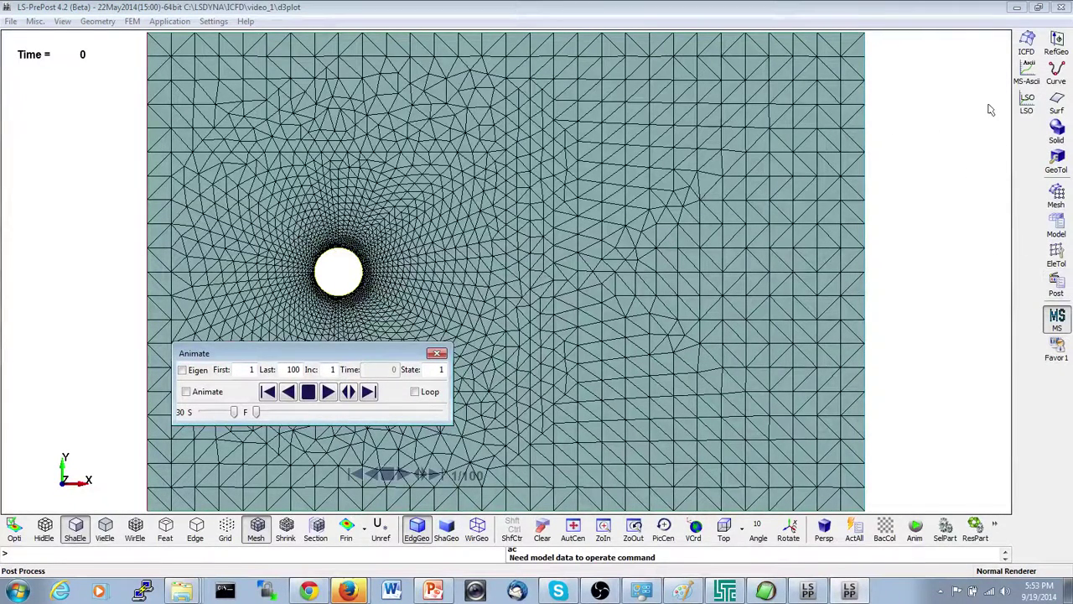
left_click(1027, 44)
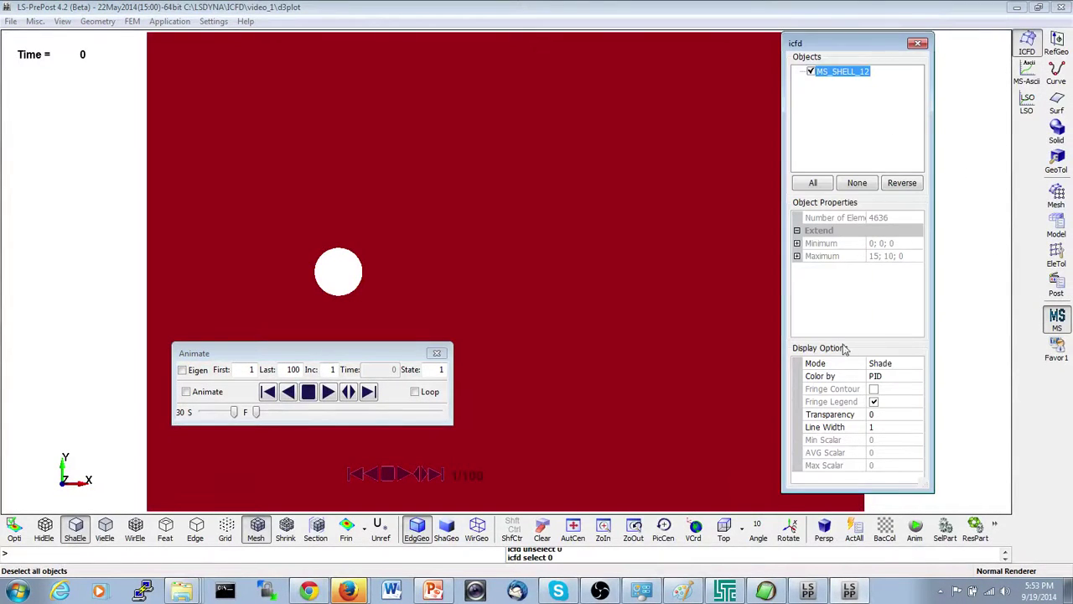
left_click(879, 375)
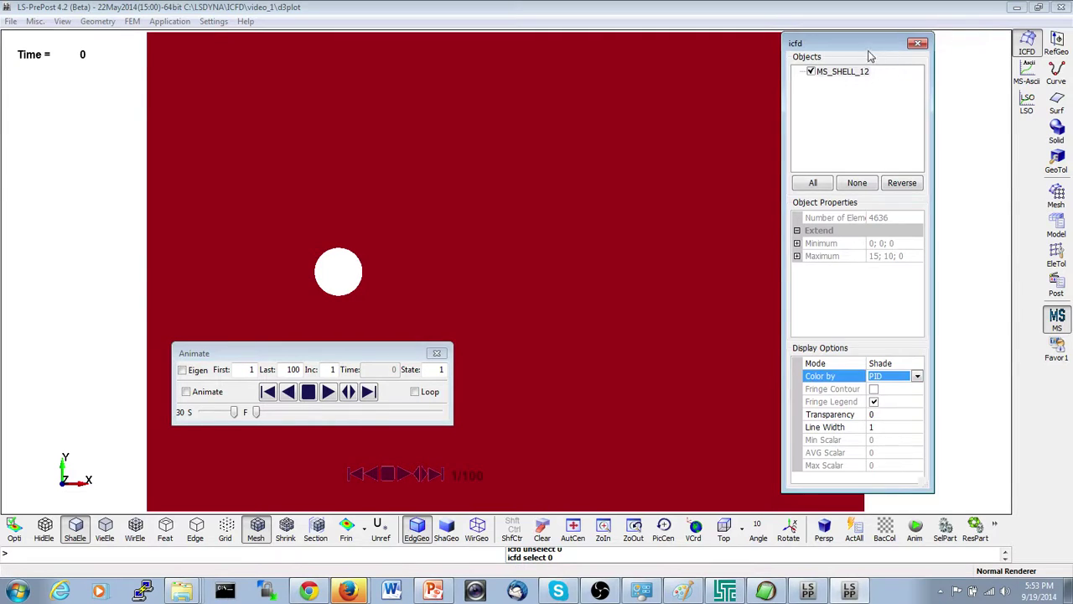
left_click_drag(867, 42, 927, 45)
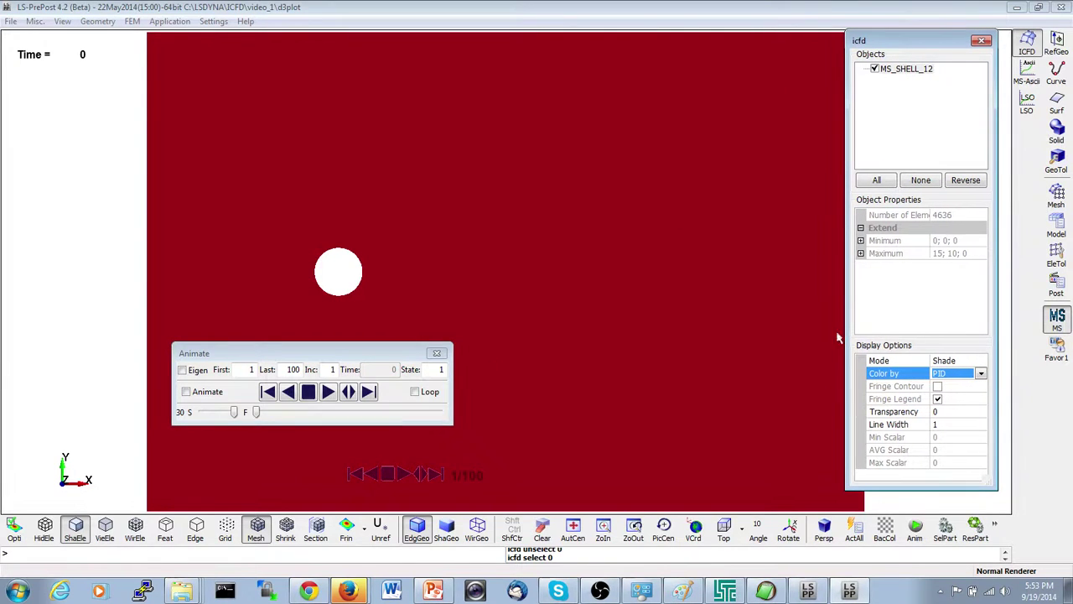
left_click(948, 374)
left_click(945, 362)
scroll(560, 255, "up", 2)
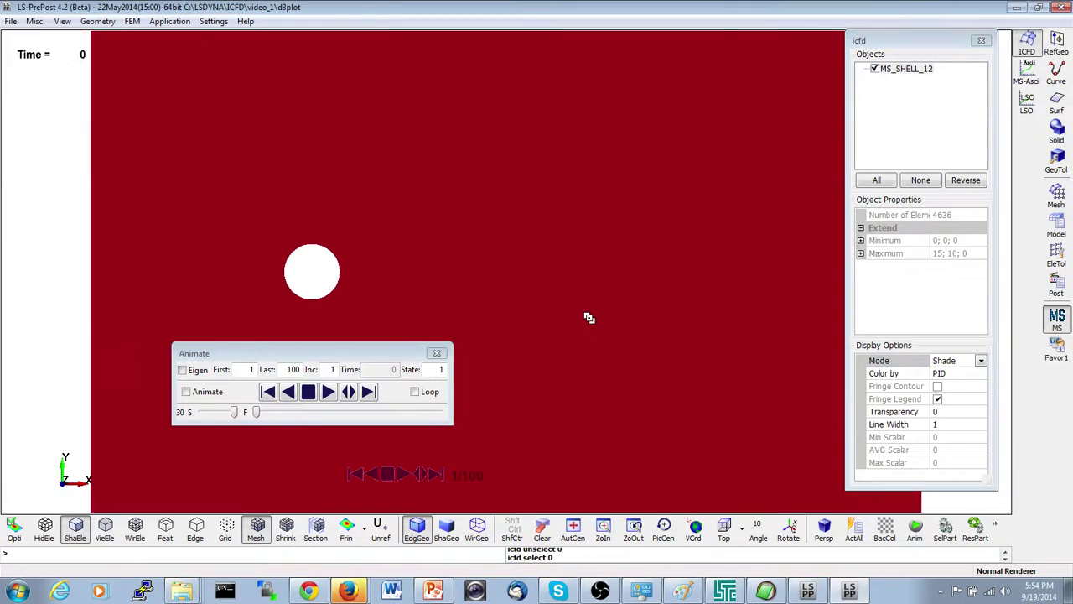
left_click(939, 377)
left_click(945, 362)
left_click(946, 362)
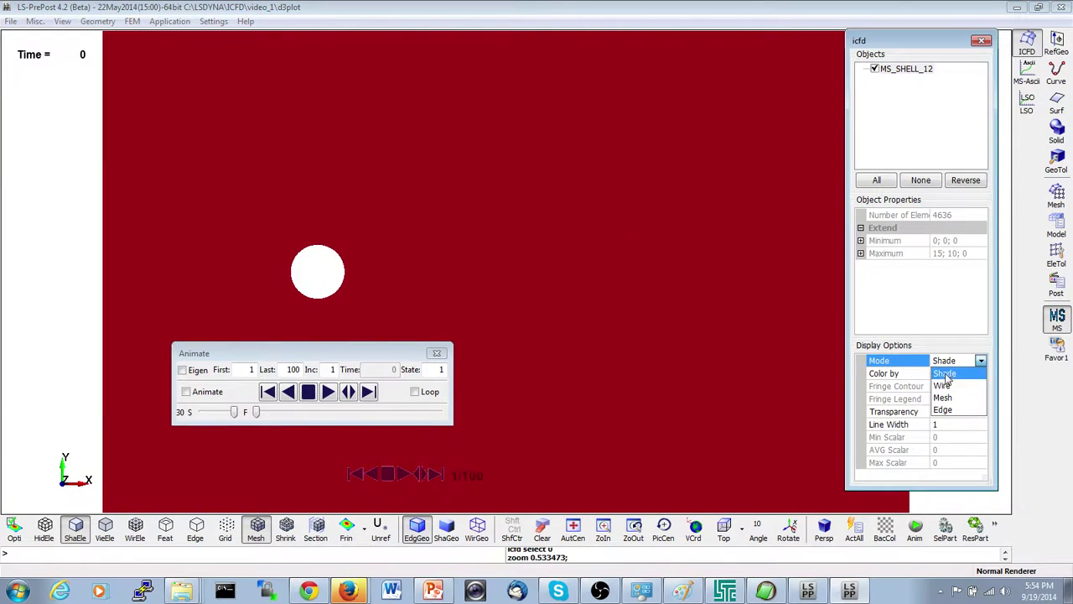
left_click(941, 397)
scroll(478, 214, "down", 1)
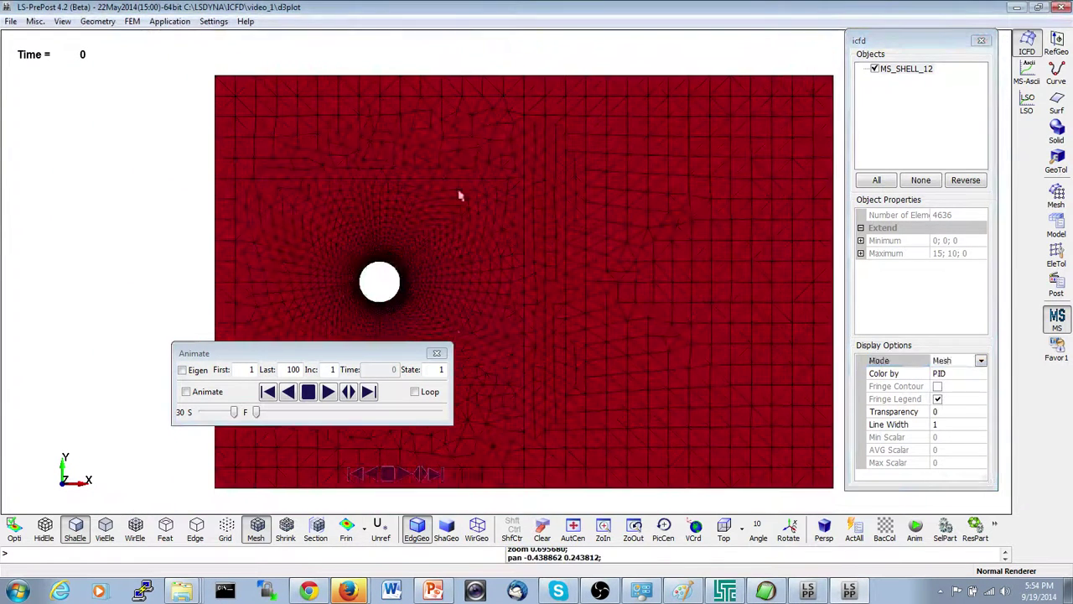
scroll(489, 179, "up", 1)
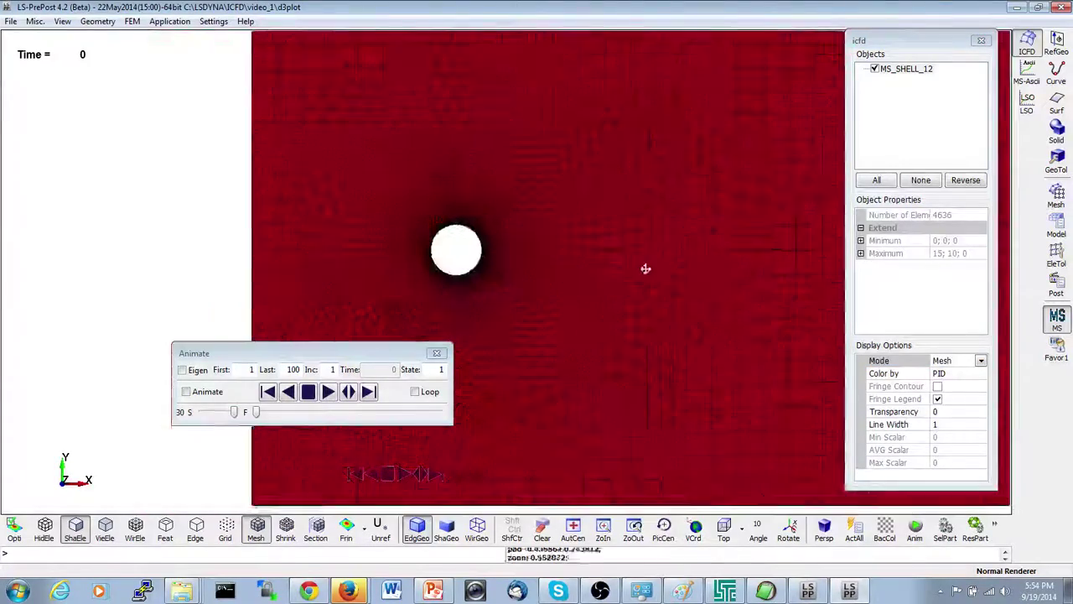
left_click(946, 362)
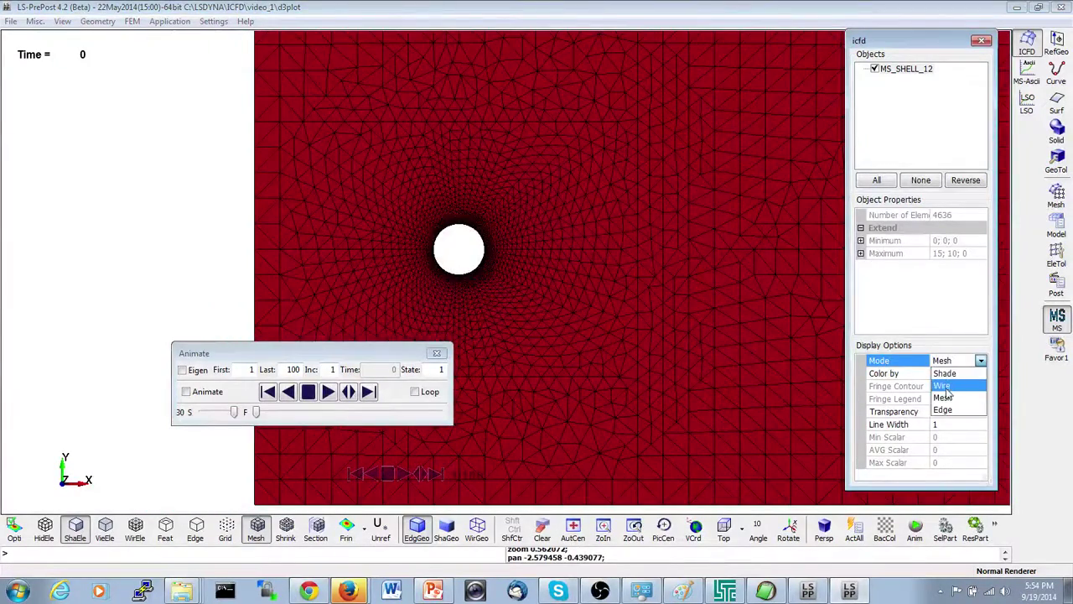
left_click(945, 385)
left_click(956, 360)
left_click(943, 384)
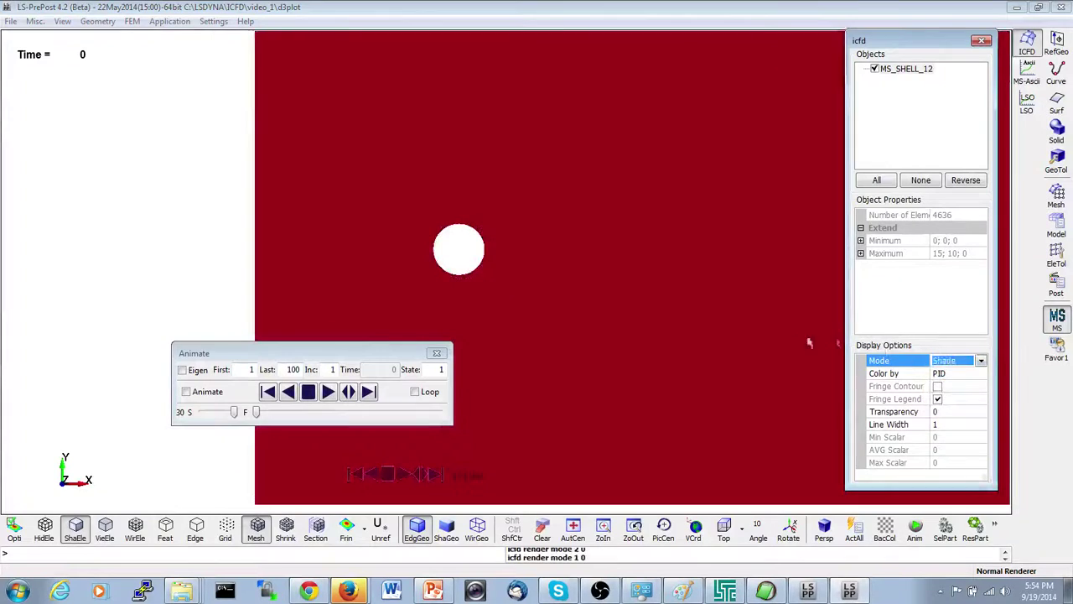
middle_click_drag(809, 342, 685, 343, "shift")
left_click(970, 376)
Step: Fringe the domain by Fluid velocity, animate it, then stop at state 86 (time 85.44)
left_click(979, 374)
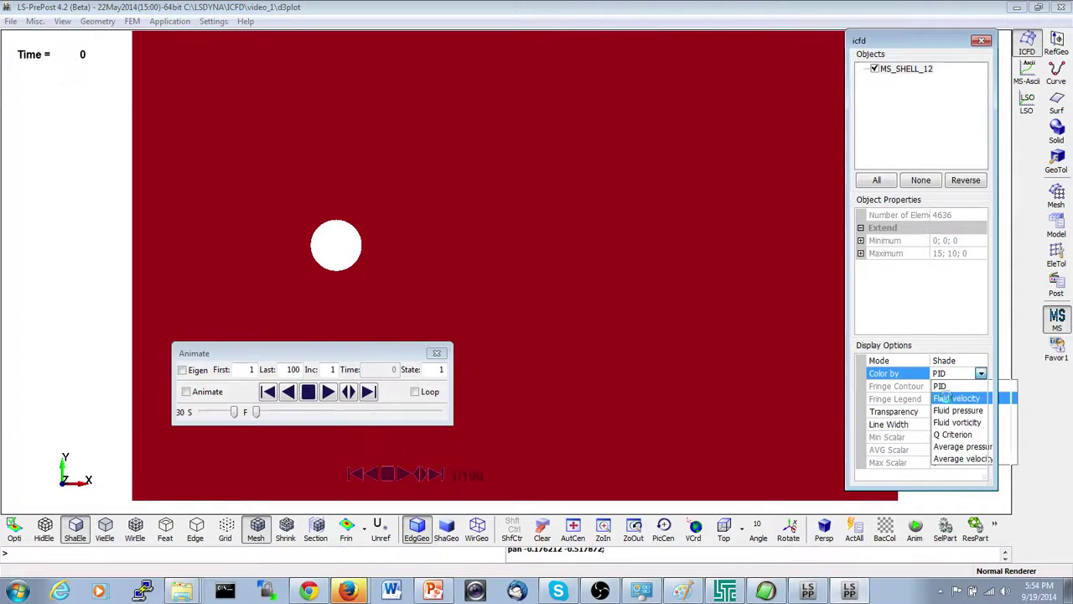
left_click(956, 399)
left_click(356, 398)
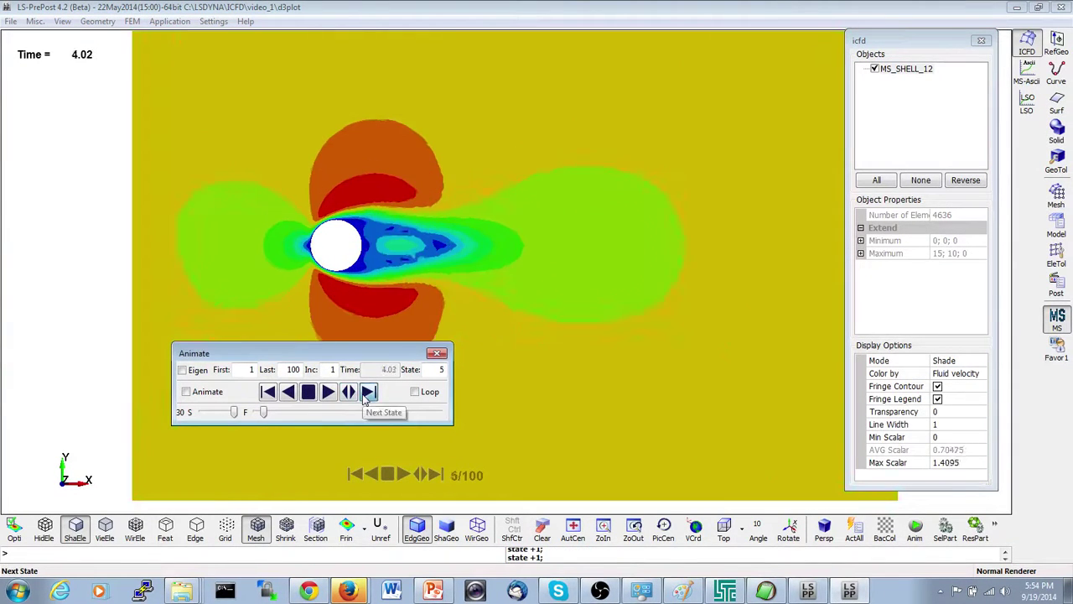
left_click(308, 392)
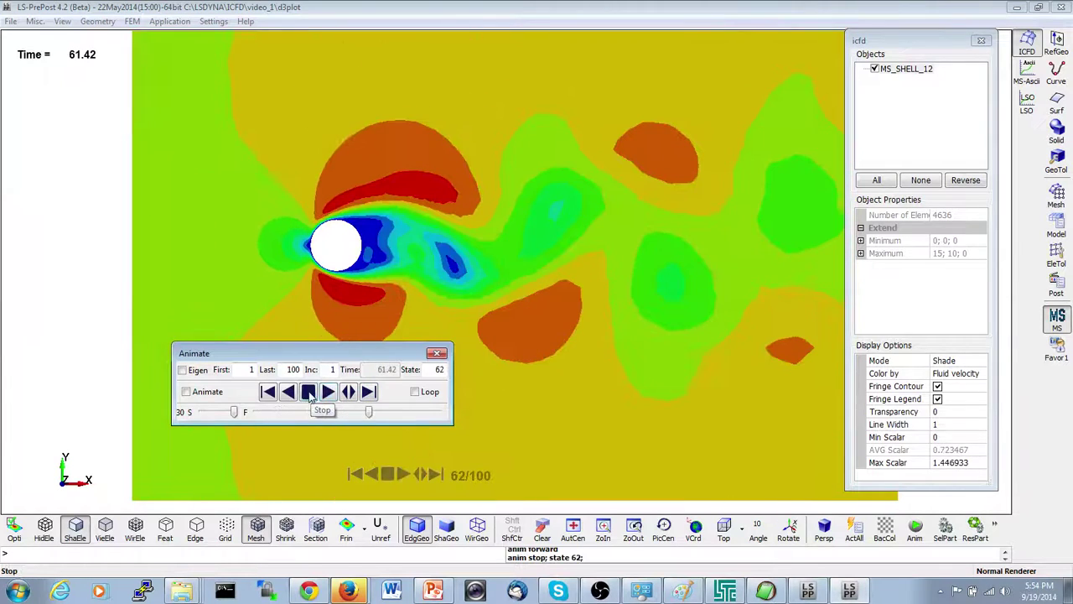
left_click_drag(374, 414, 413, 414)
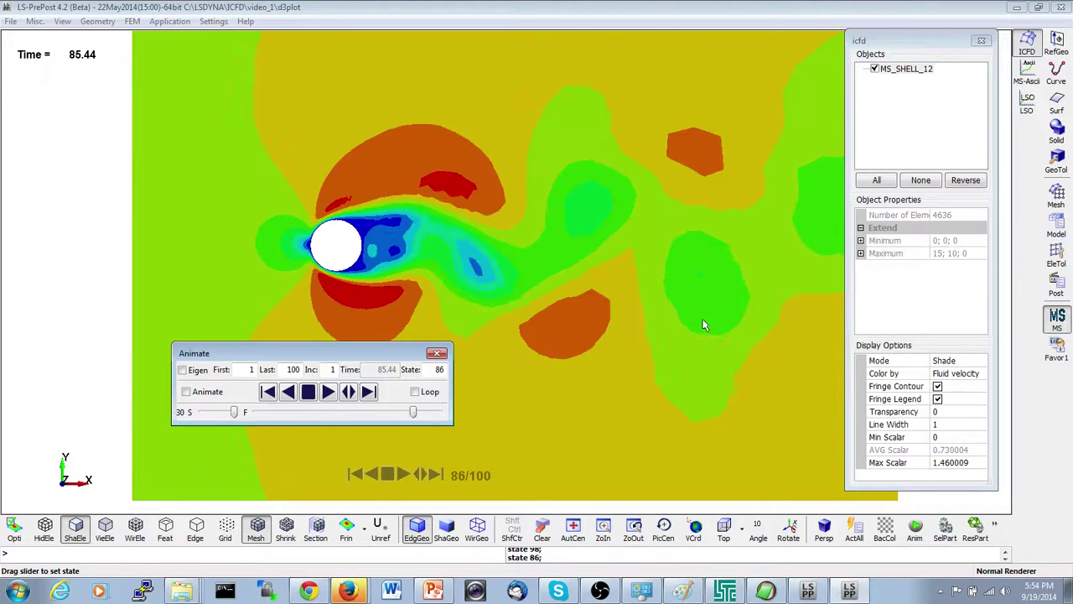
Step: Load icfdragi.dat into the MS-Ascii tool as an icfdragi file
left_click(1027, 74)
left_click(934, 84)
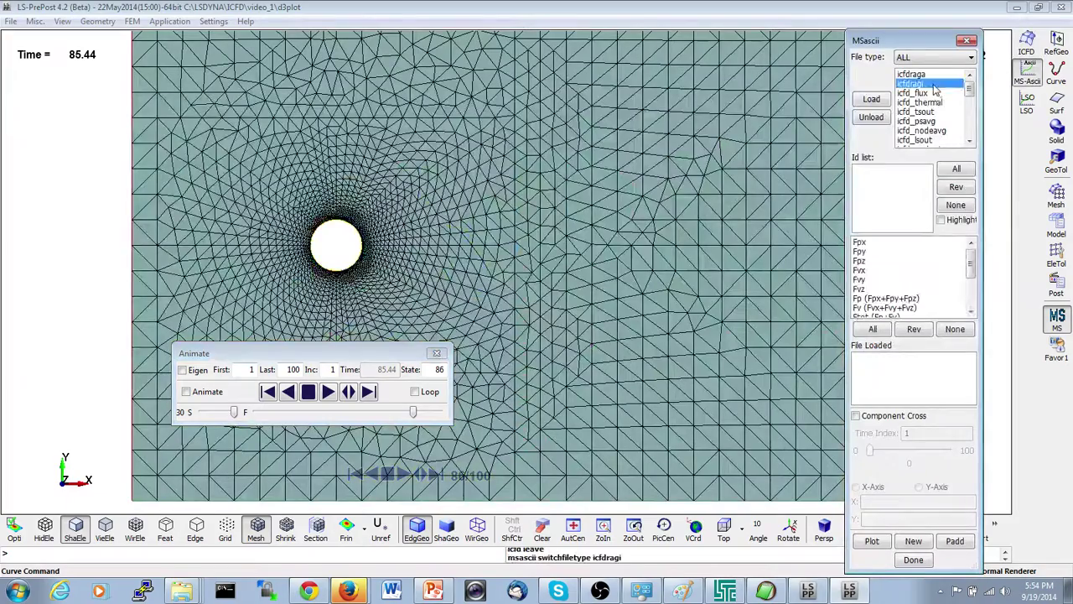
left_click(872, 100)
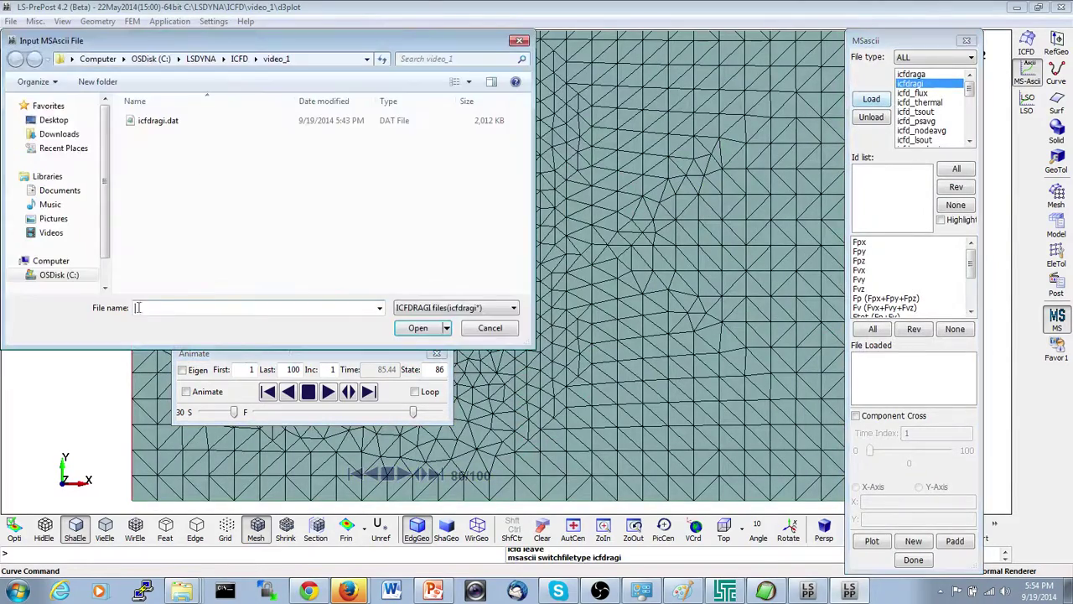
double_click(211, 126)
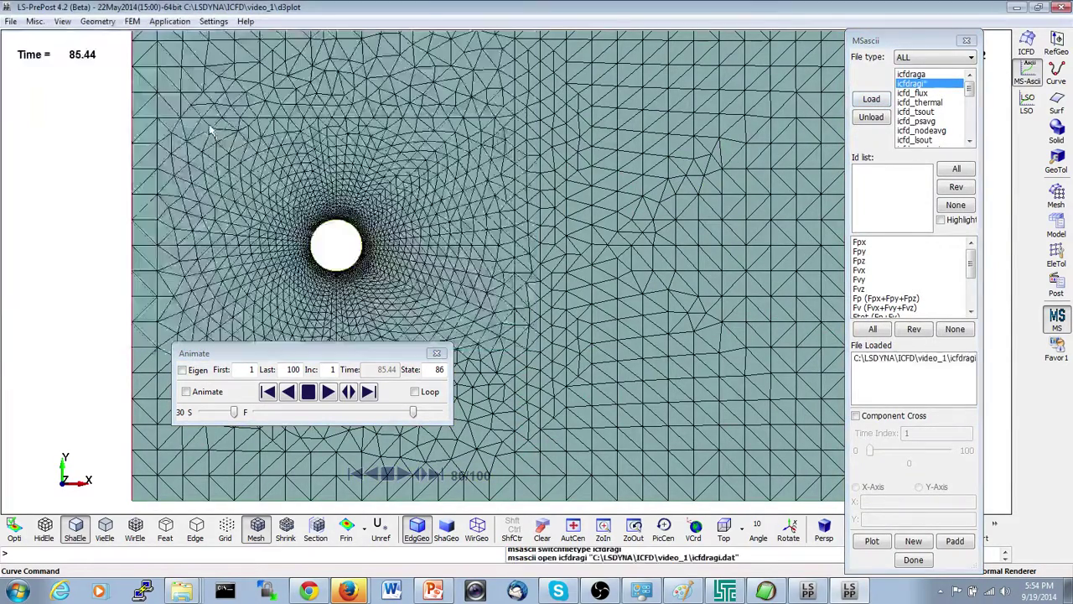
Step: Plot the Fpx and Fpy force components against time, closing each plot
left_click(877, 243)
left_click(864, 543)
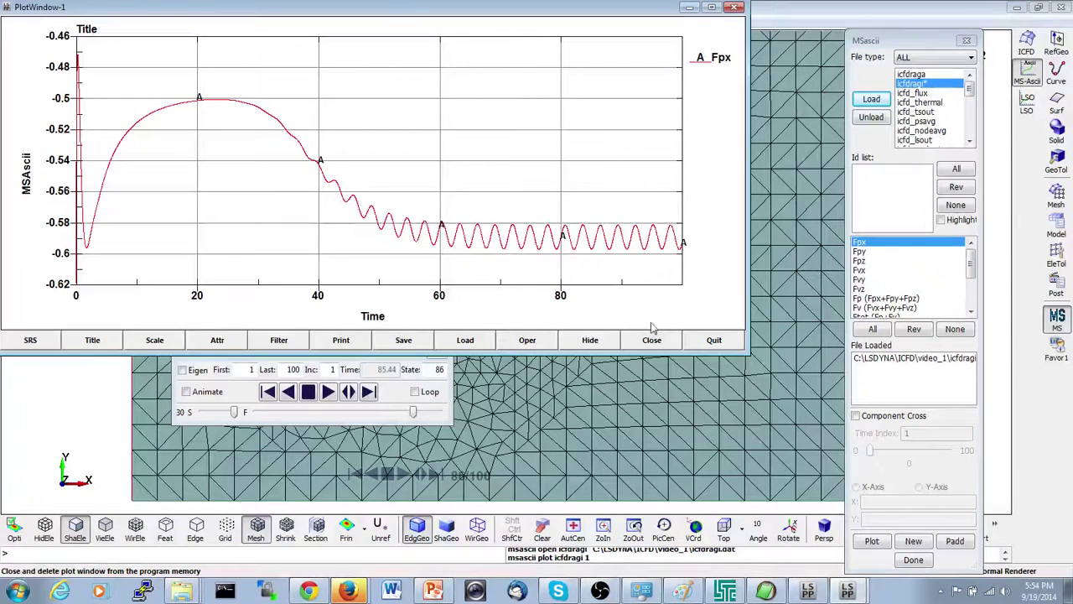
left_click(713, 340)
left_click(872, 251)
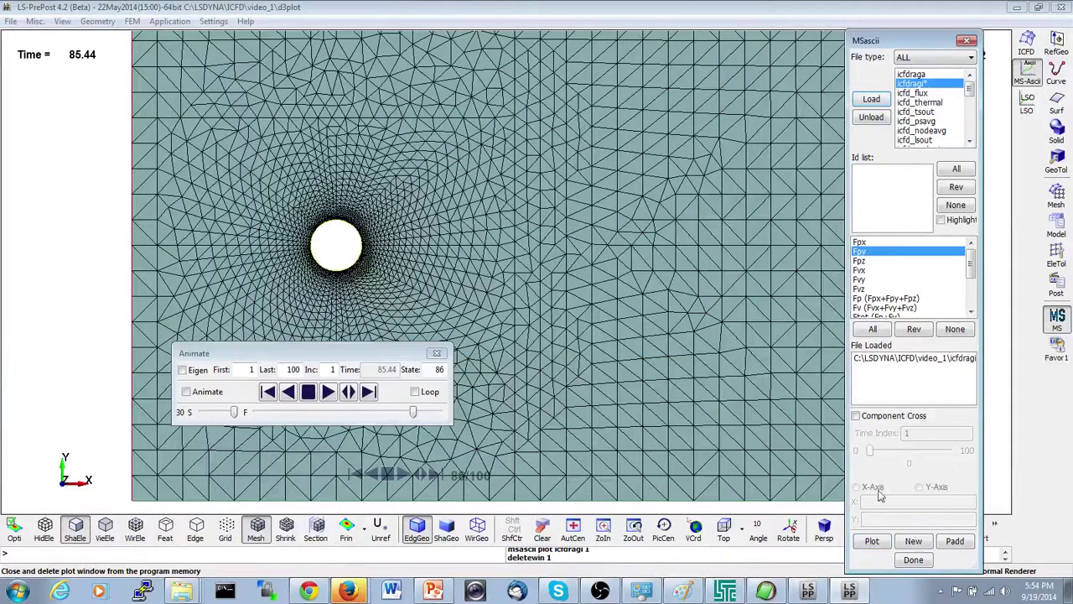
left_click(876, 540)
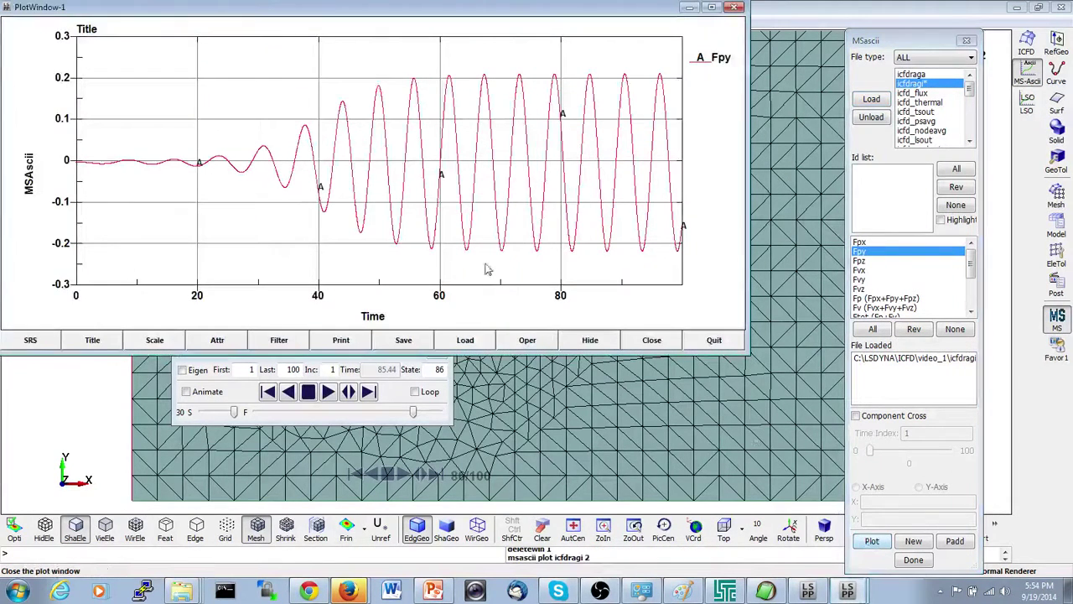
left_click(713, 339)
Step: Plot the Fvx viscous force component against time
middle_click_drag(792, 321, 731, 324, "shift")
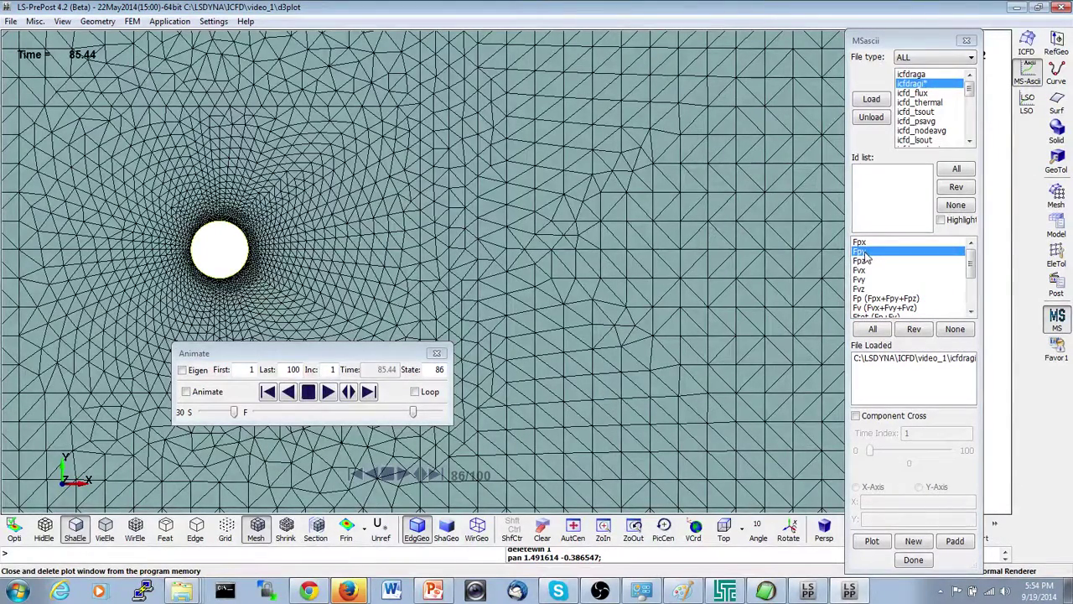
left_click(864, 280)
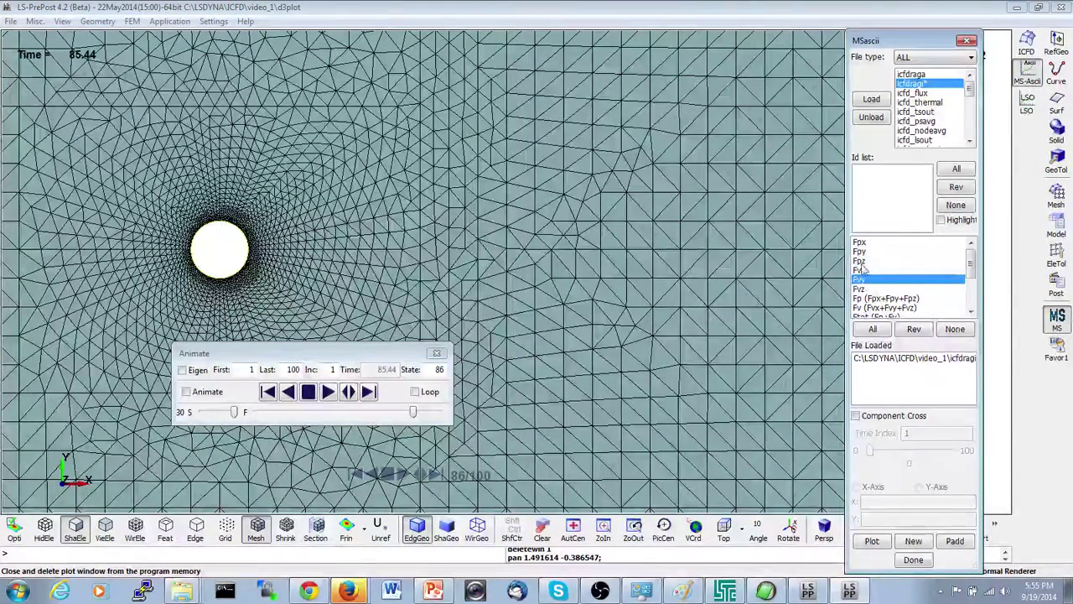
left_click(861, 271)
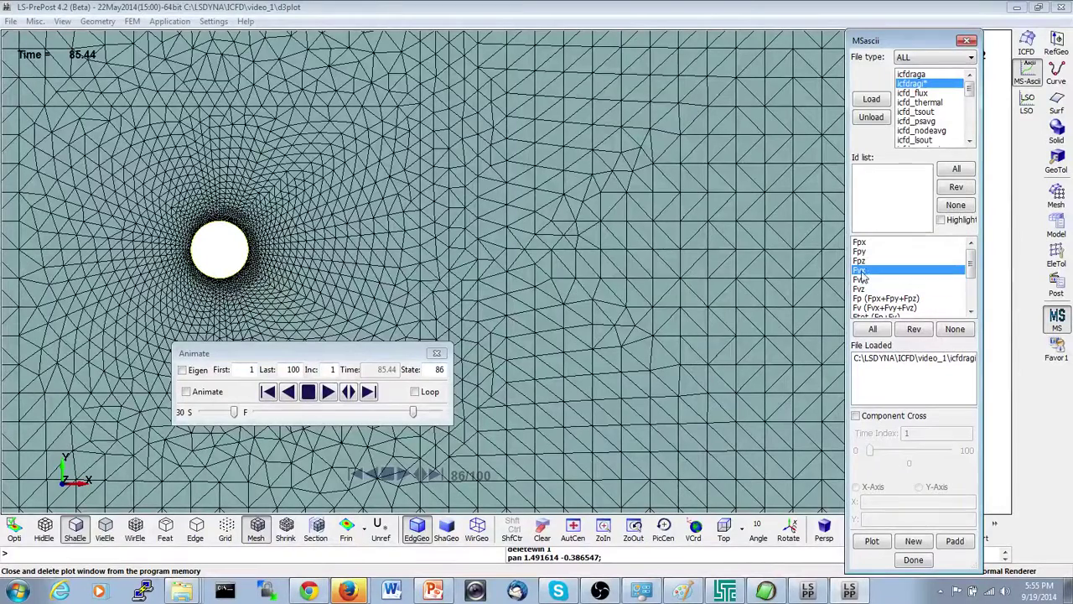
left_click(874, 540)
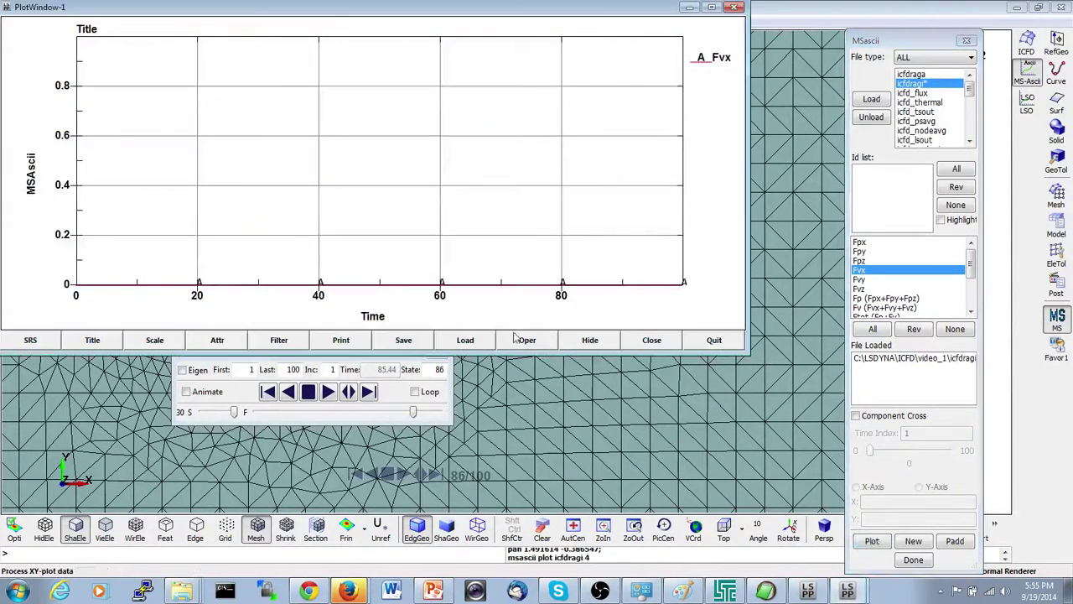
Step: Close the Fvx plot and zoom in on the refined mesh around the cylinder
left_click(711, 341)
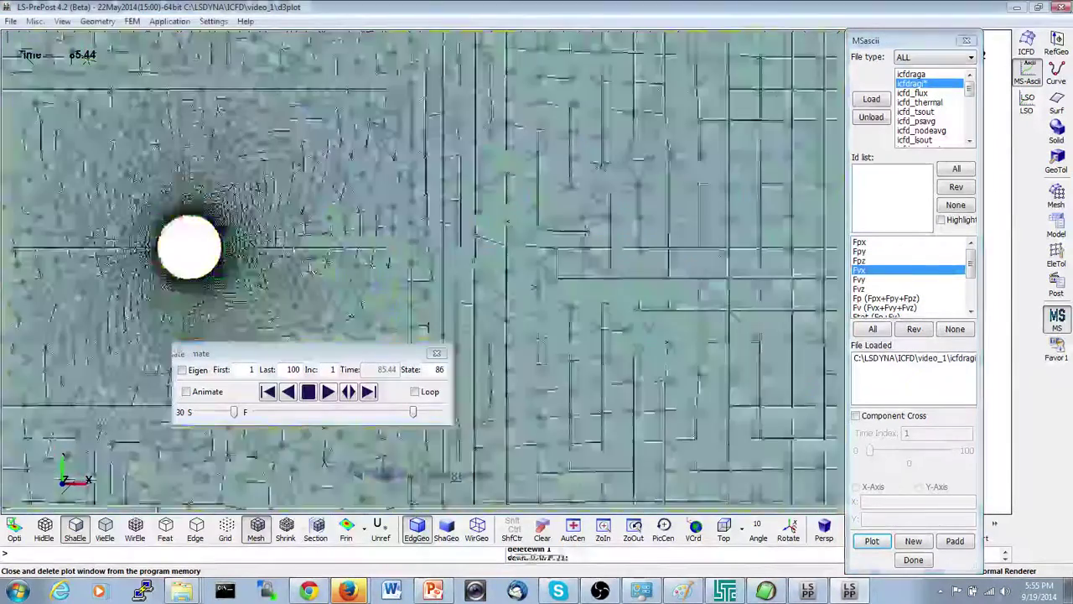
scroll(570, 376, "up", 5)
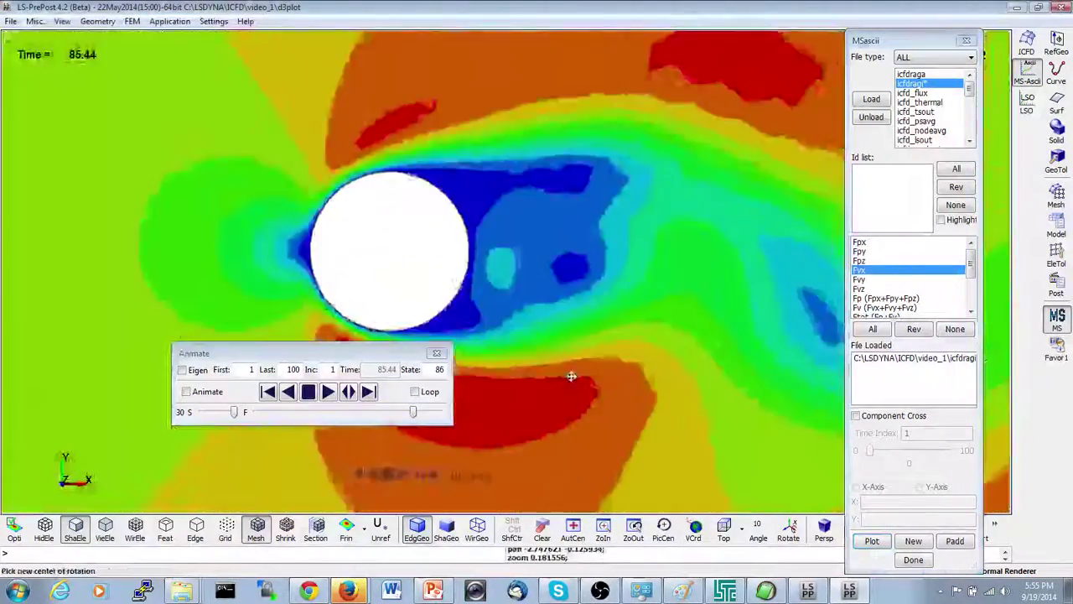
middle_click_drag(570, 377, 583, 376, "shift")
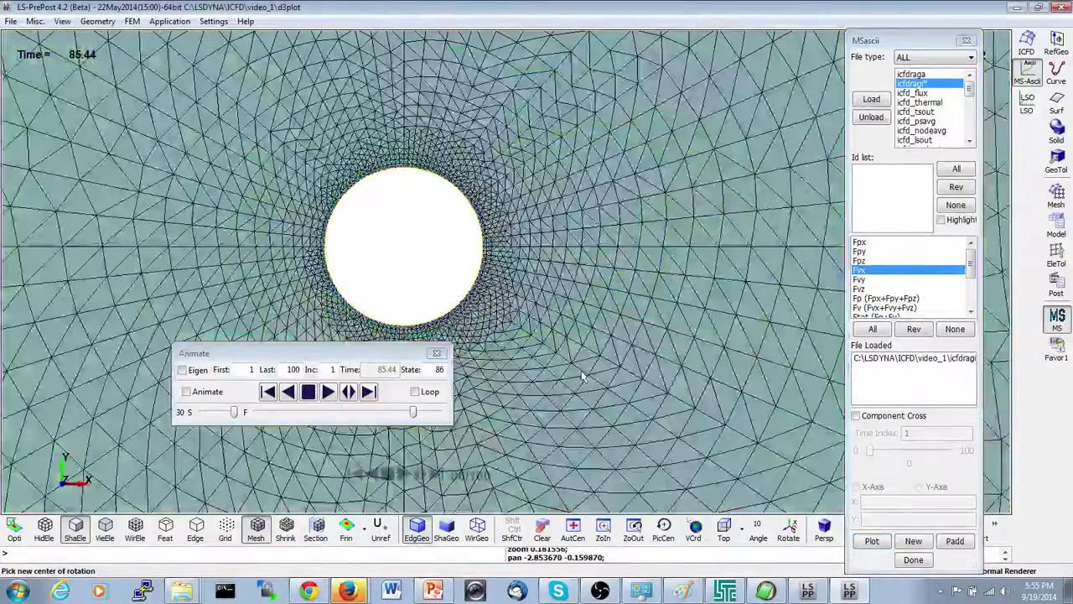